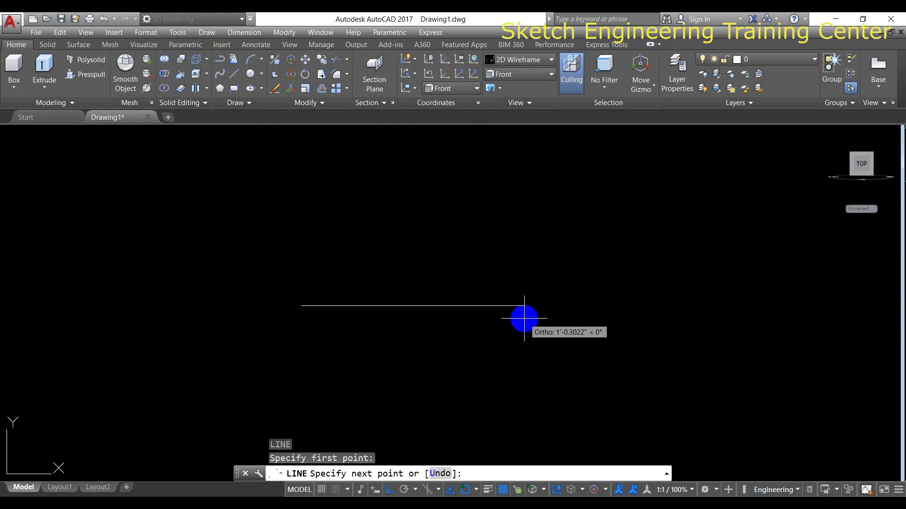
- Draw an 18-inch horizontal line as the hanger's base
text(8)
key(Return)
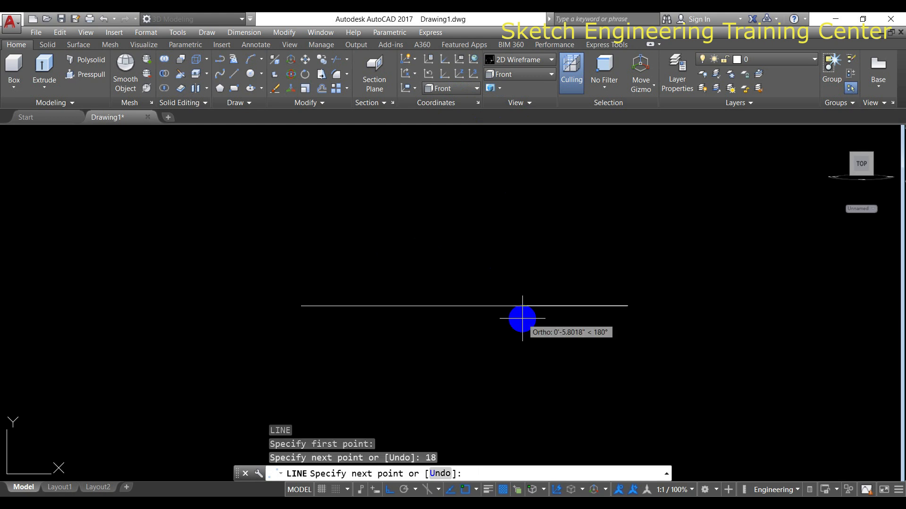
key(Return)
middle_drag(471, 321, 443, 348)
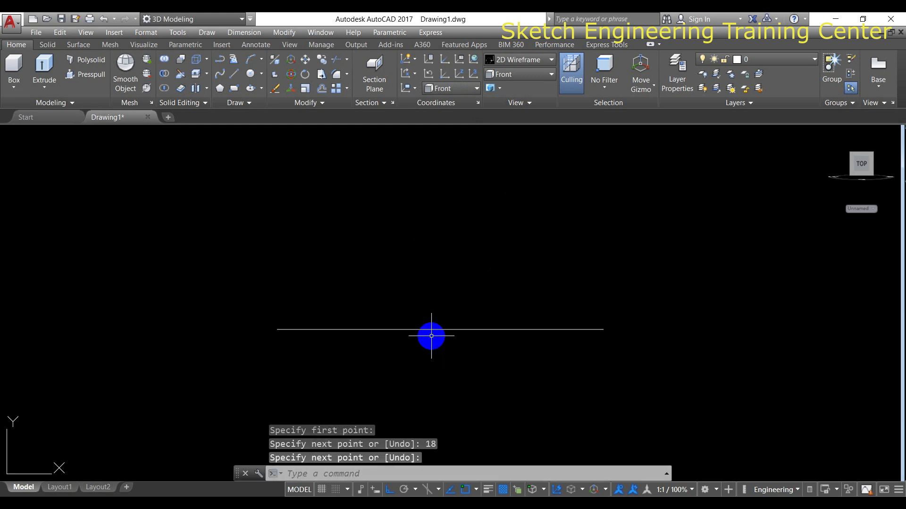
- Draw a 9-inch vertical line upward from the midpoint of the base line
key(Return)
click(440, 329)
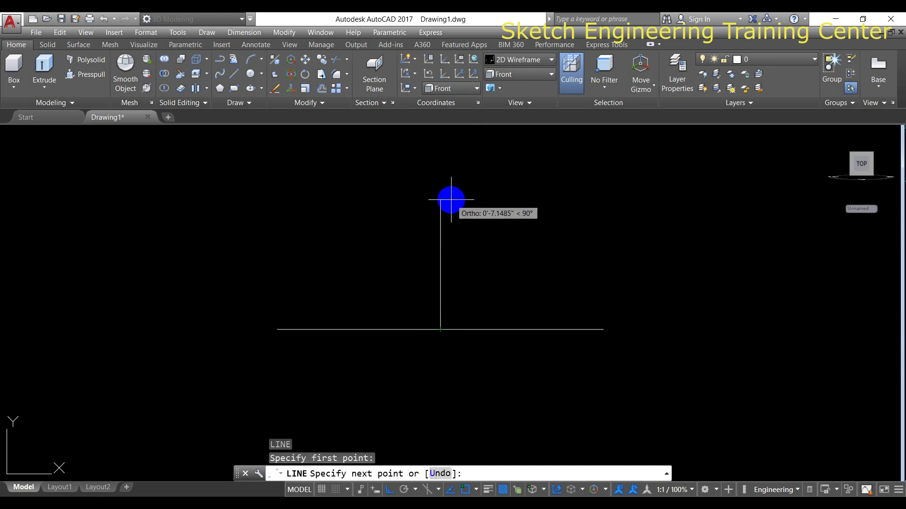
text(9)
key(Return)
key(Return)
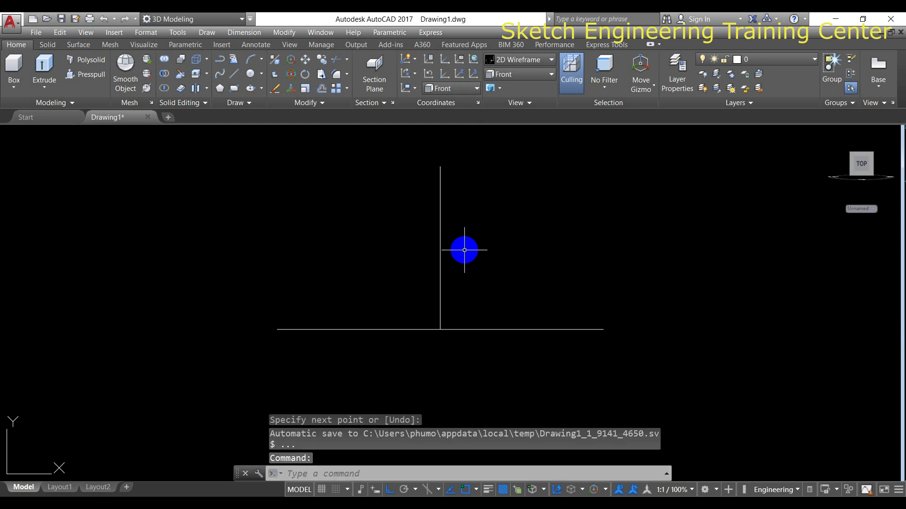
- Draw a line 4 inches down from the top of the vertical line, continuing to the base line's right end
key(Return)
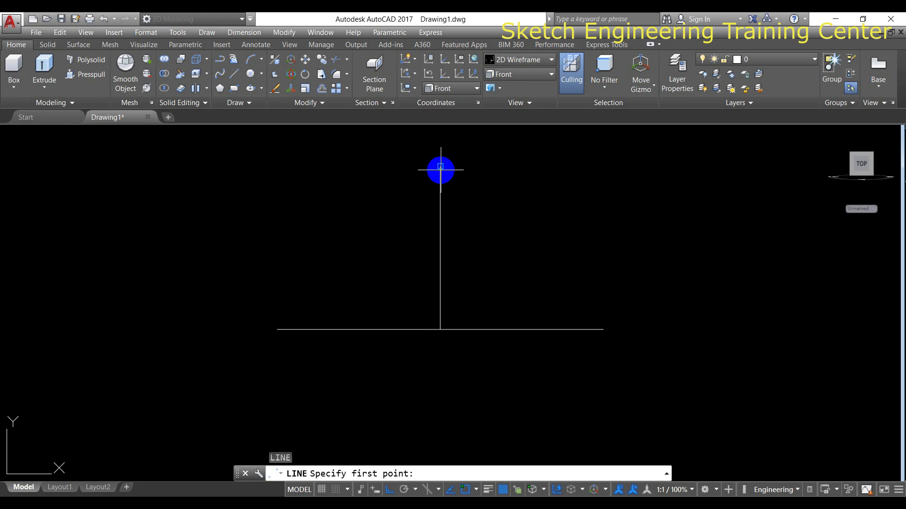
click(440, 166)
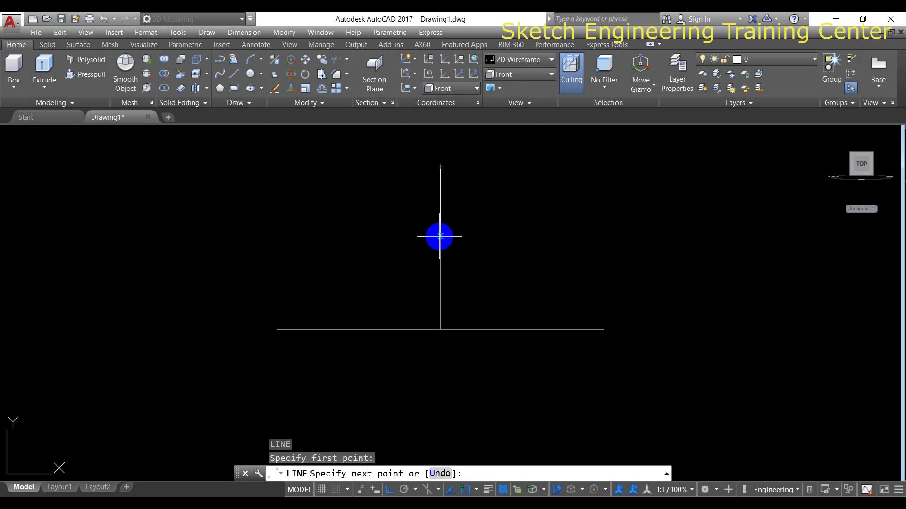
text(4)
key(Return)
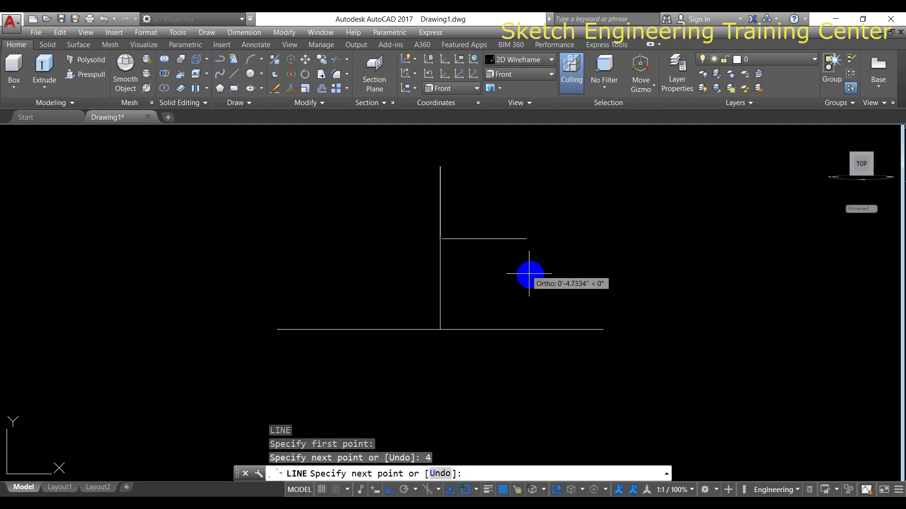
click(603, 329)
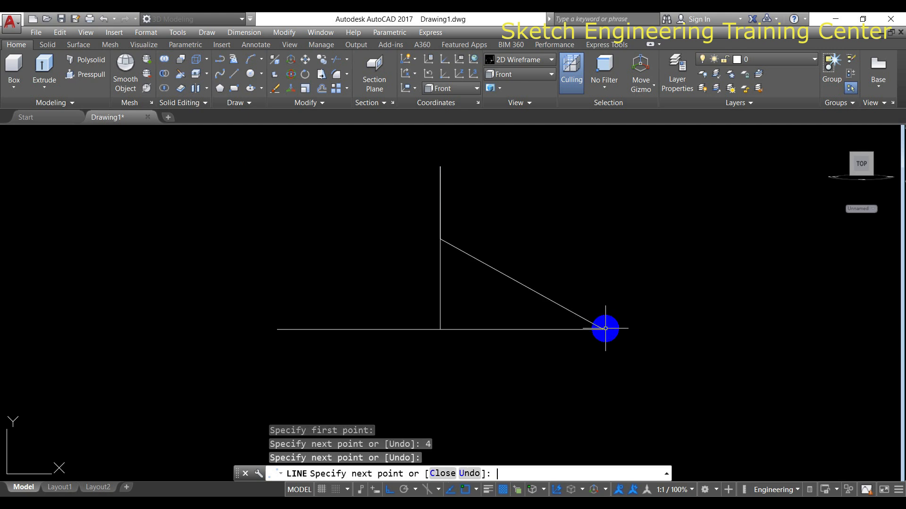
key(Return)
- Draw the hanger's left sloping side from the apex to the base line's left end
key(Return)
click(440, 239)
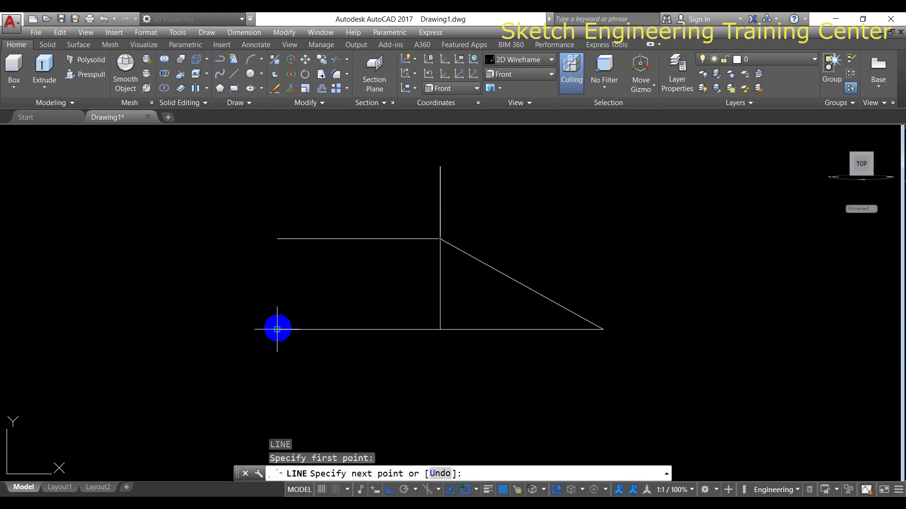
click(276, 329)
key(Escape)
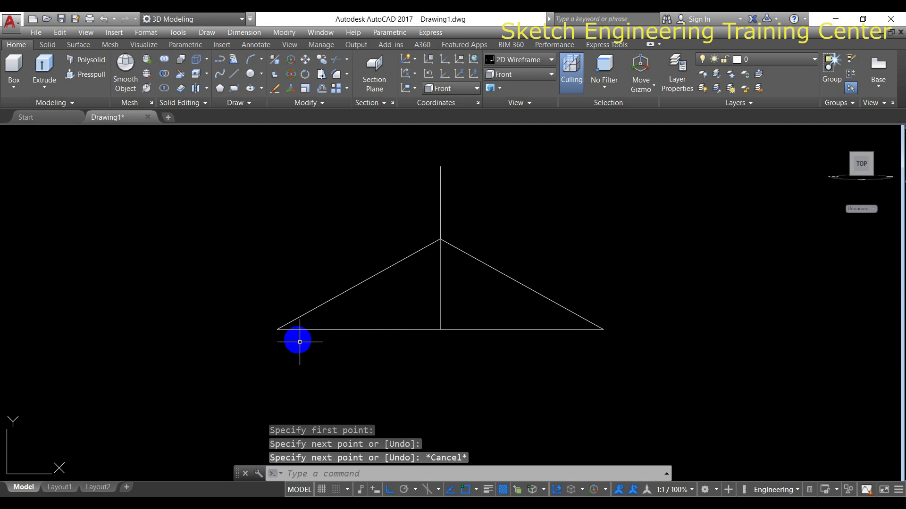
- Fillet the left corner between the sloping side and the base with a 0.5-inch radius
text(f)
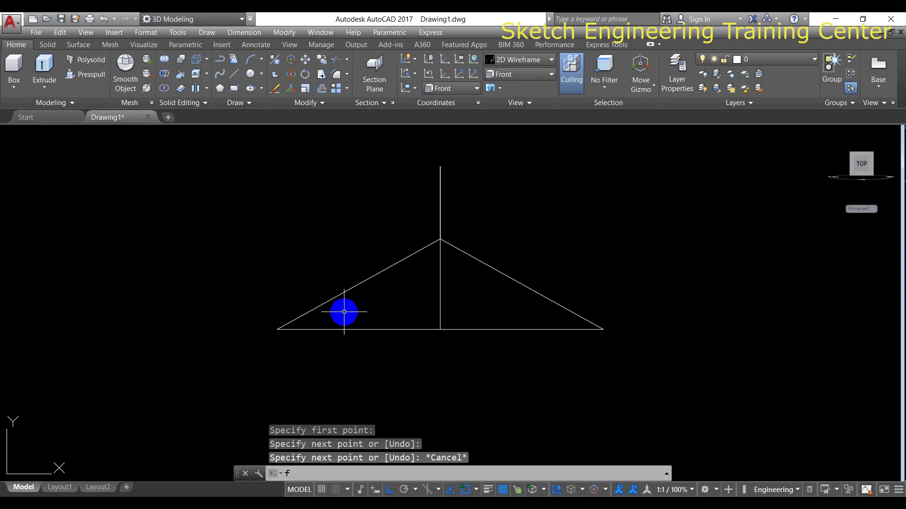
key(Return)
text(r)
key(Return)
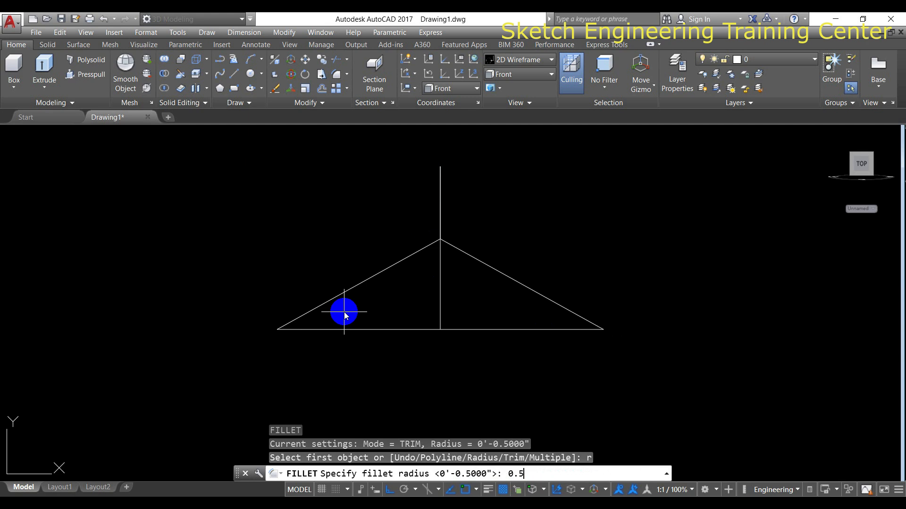
text(0.5)
key(Return)
click(318, 307)
click(322, 328)
- Fillet the right corner between the sloping side and the base with the same radius
key(Return)
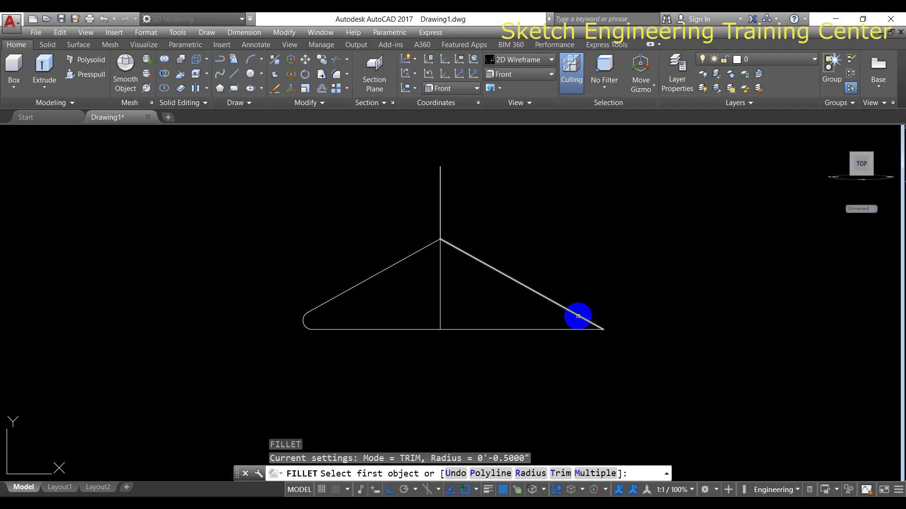
click(578, 316)
click(571, 328)
middle_drag(488, 310, 482, 324)
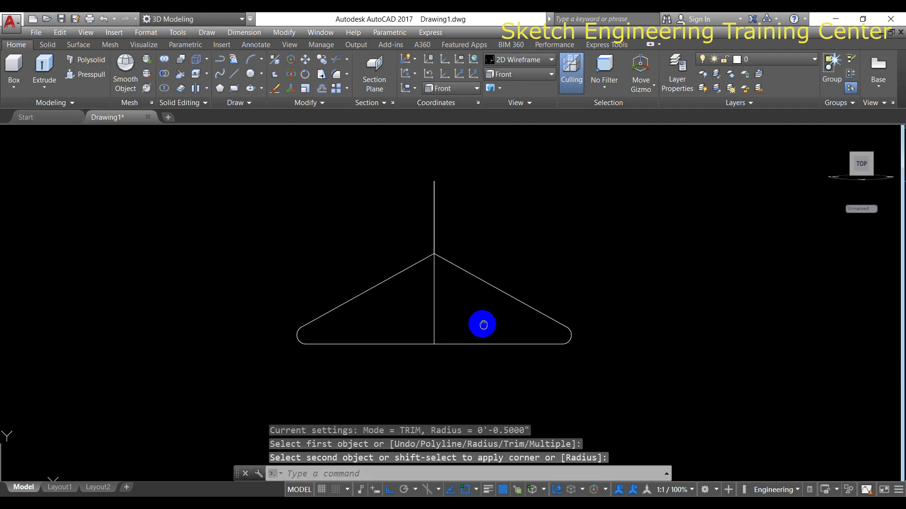
key(Escape)
- Start the hook outline at the hanger's apex with a line 1 inch up and 2 inches to the right
text(l)
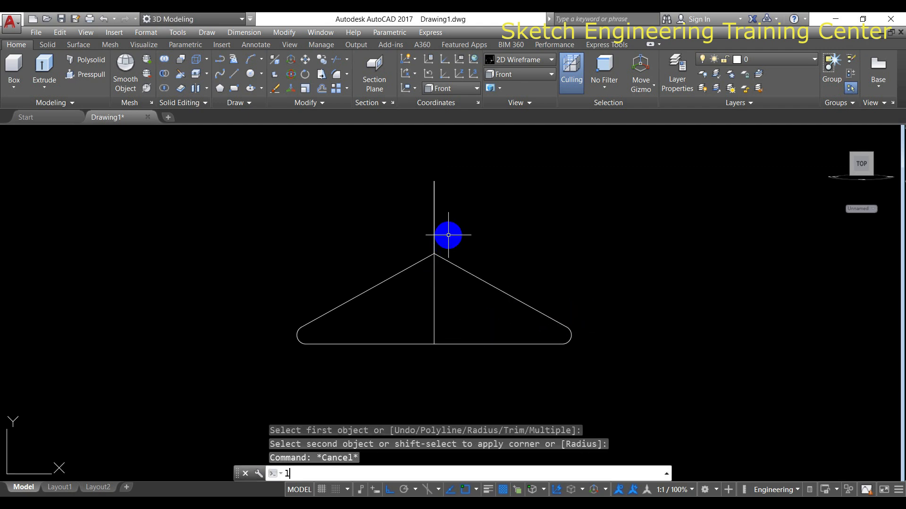
key(Return)
click(434, 253)
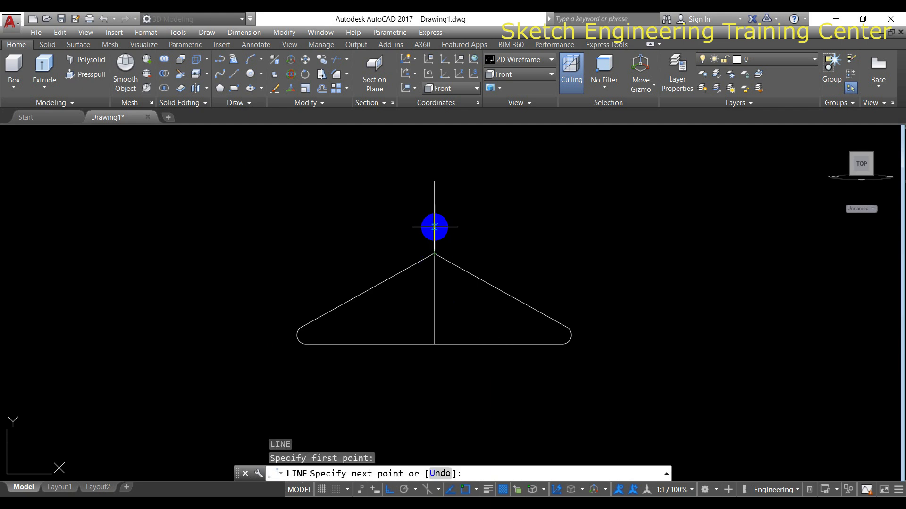
text(1)
key(Return)
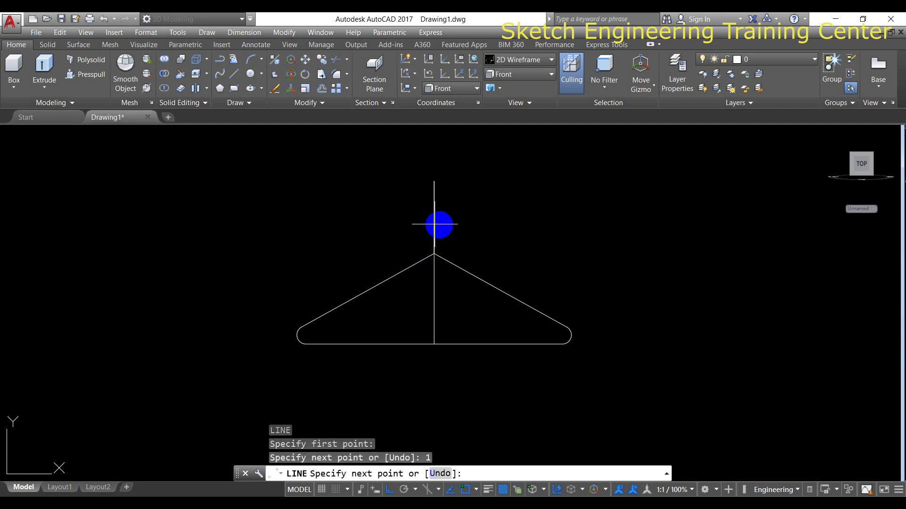
text(2)
key(Return)
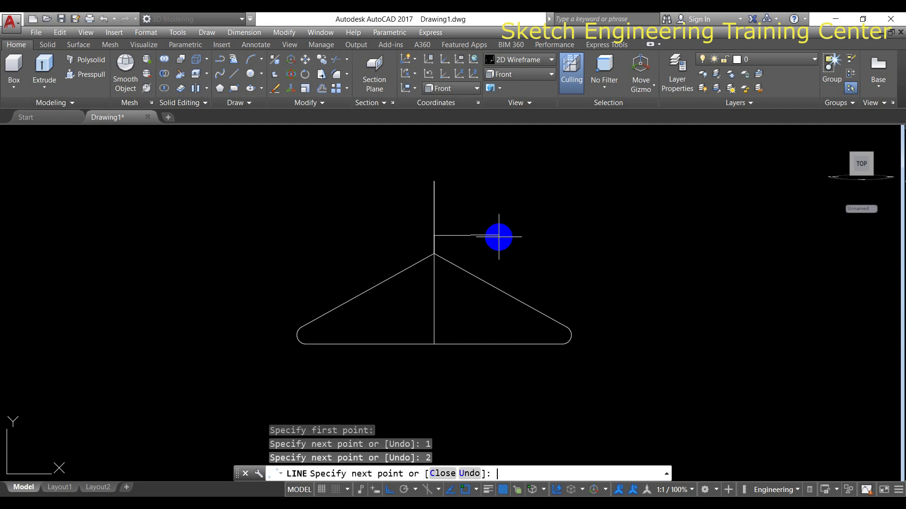
- Continue the hook outline 3 inches up, 3 inches to the left and 1 inch down, ending the line there
text(3)
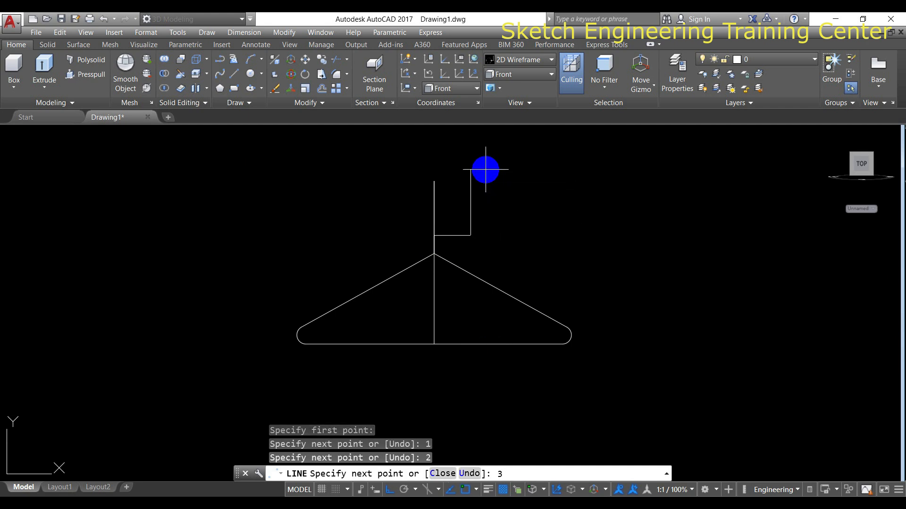
key(Return)
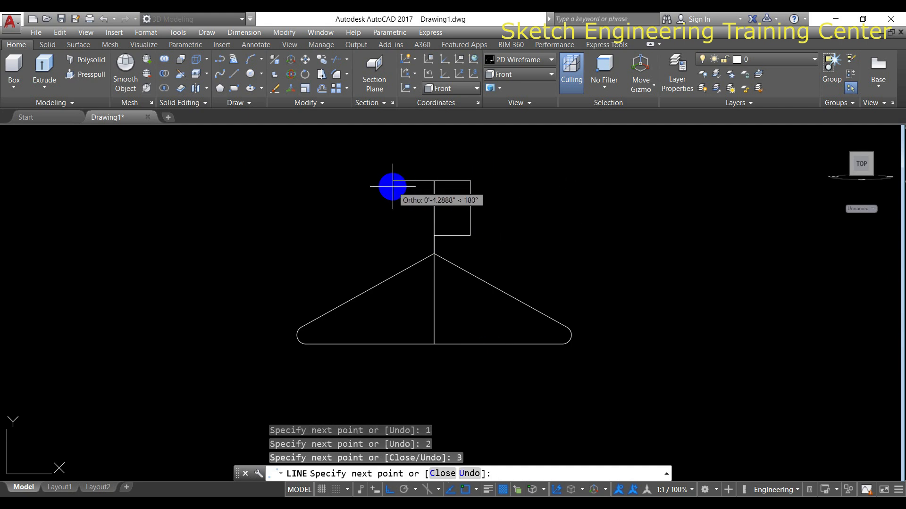
text(3)
key(Return)
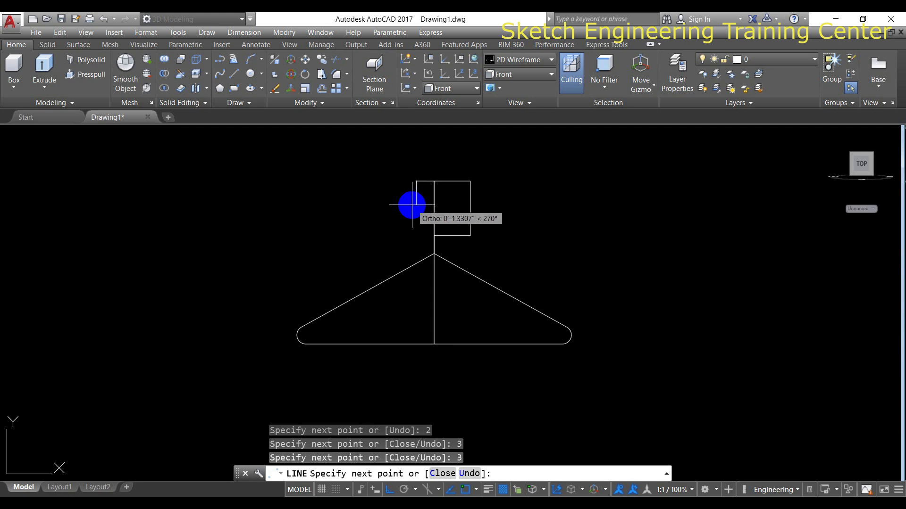
text(1)
key(Return)
key(Return)
- Erase the vertical construction lines running through the hook and the triangular body
click(452, 206)
click(423, 217)
key(Delete)
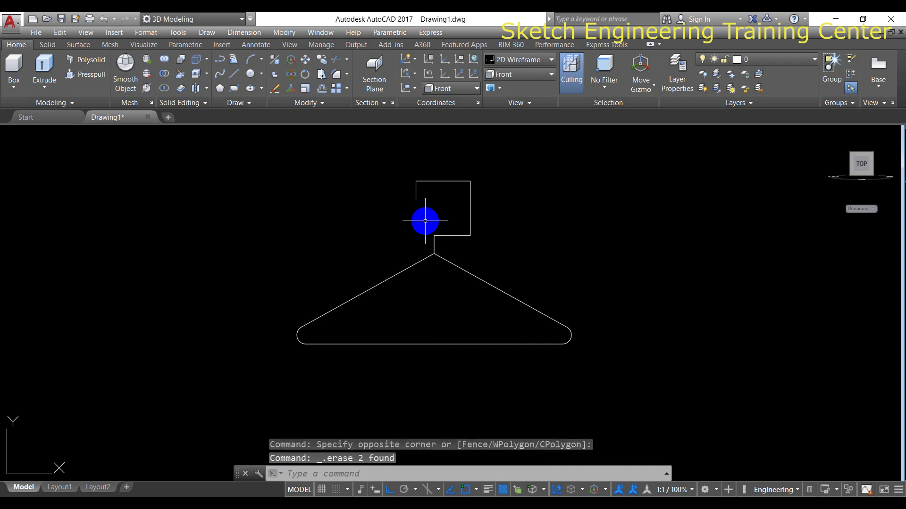
middle_drag(421, 227, 396, 231)
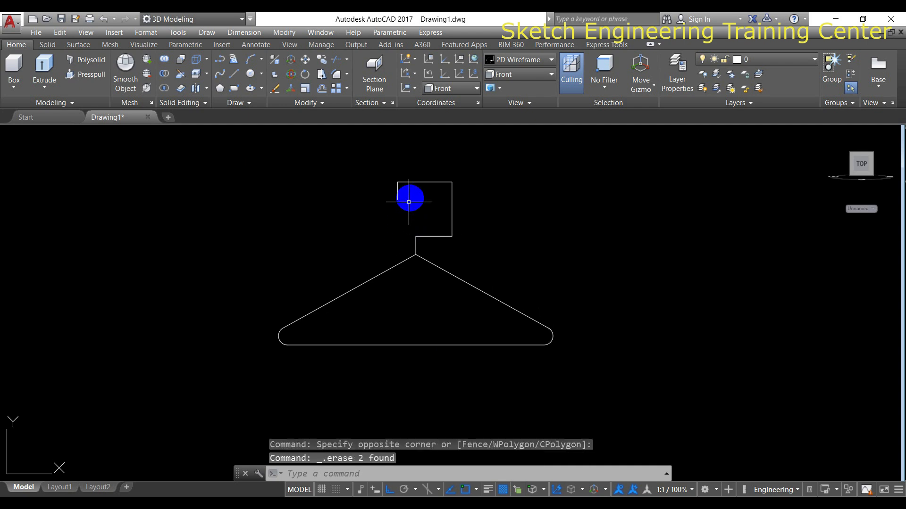
- Fillet the hook's upper-left corner with a 0.2-inch radius
key(Escape)
text(f)
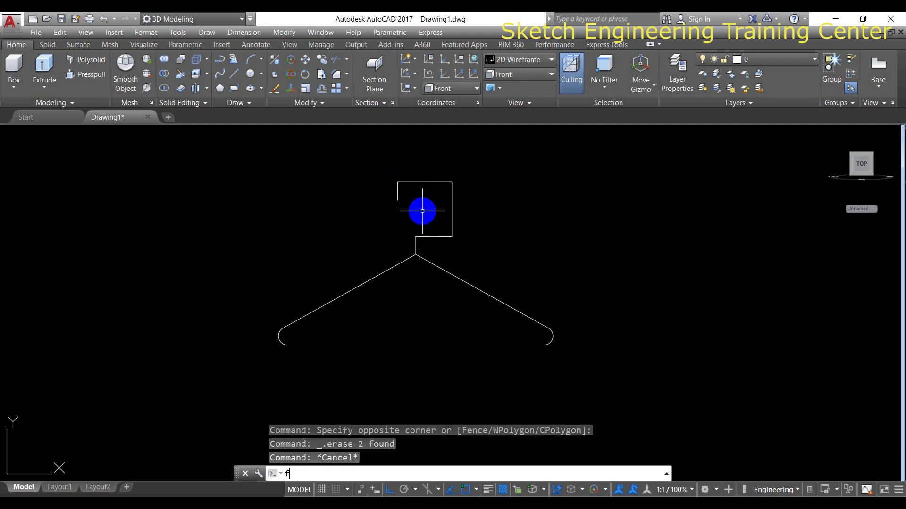
key(Return)
text(r)
key(Return)
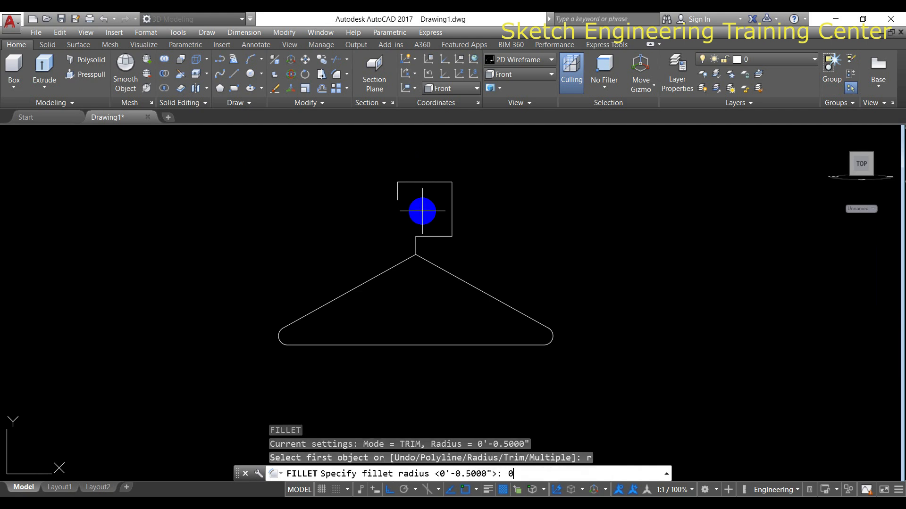
key(Return)
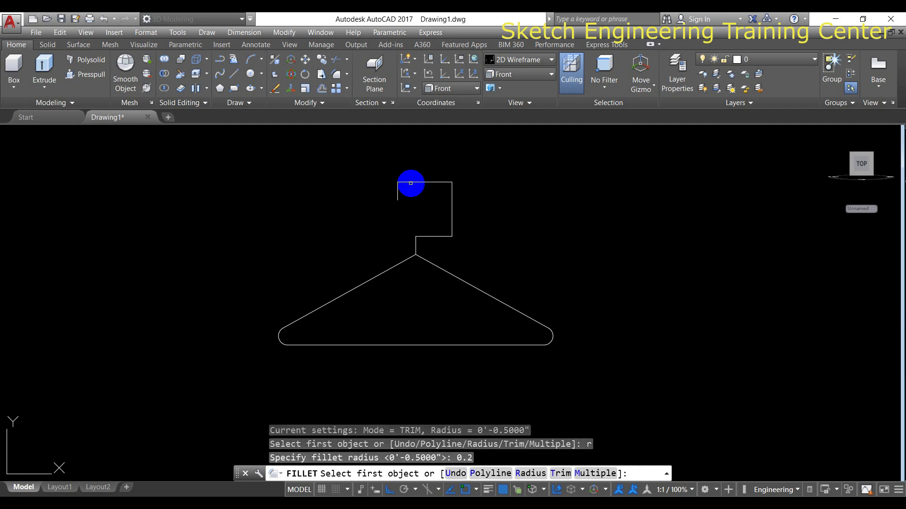
click(407, 182)
click(398, 189)
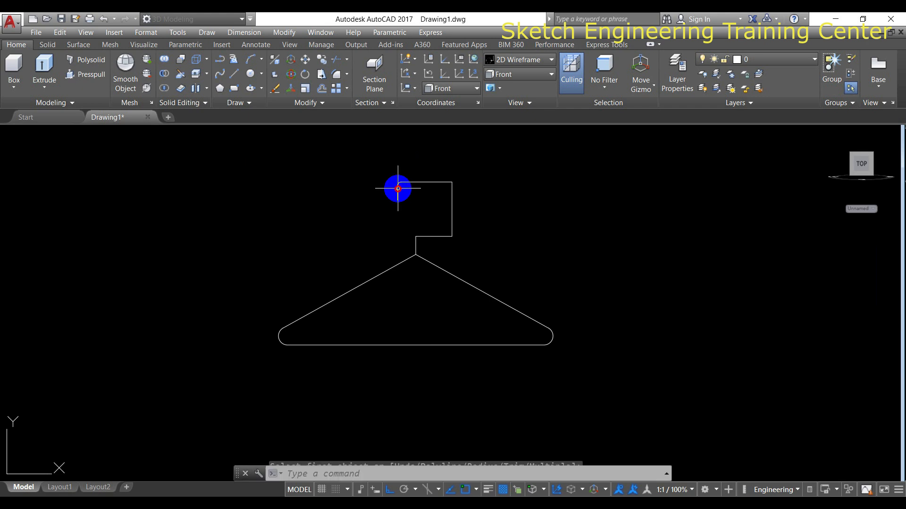
- Fillet the hook's upper-right and lower-right corners with the same radius
key(Return)
click(443, 182)
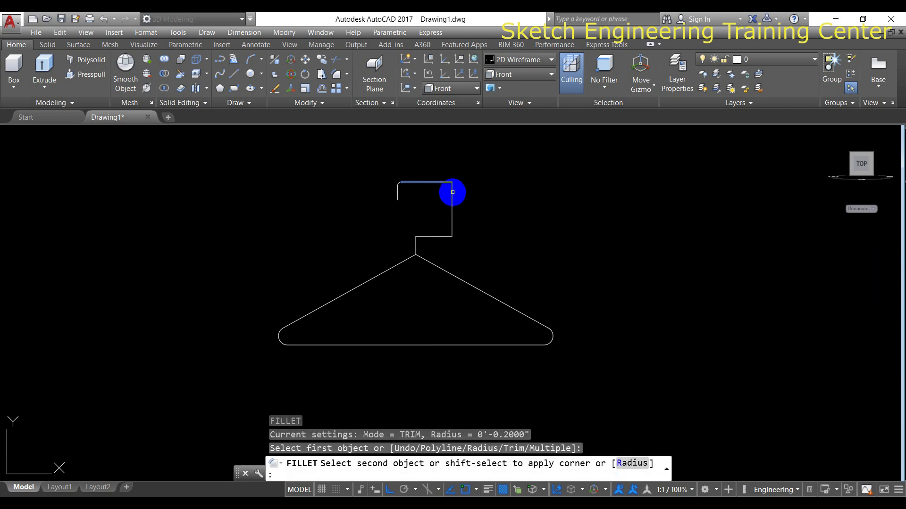
click(453, 192)
key(Return)
click(451, 225)
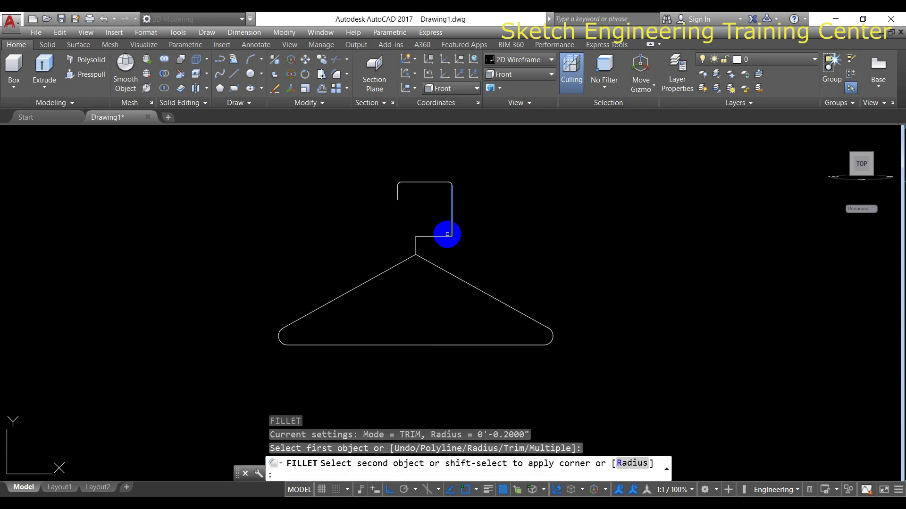
click(445, 235)
- Fillet the corner where the hook's lower horizontal line meets the short vertical stem, using the same radius
scroll(410, 226, up, 3)
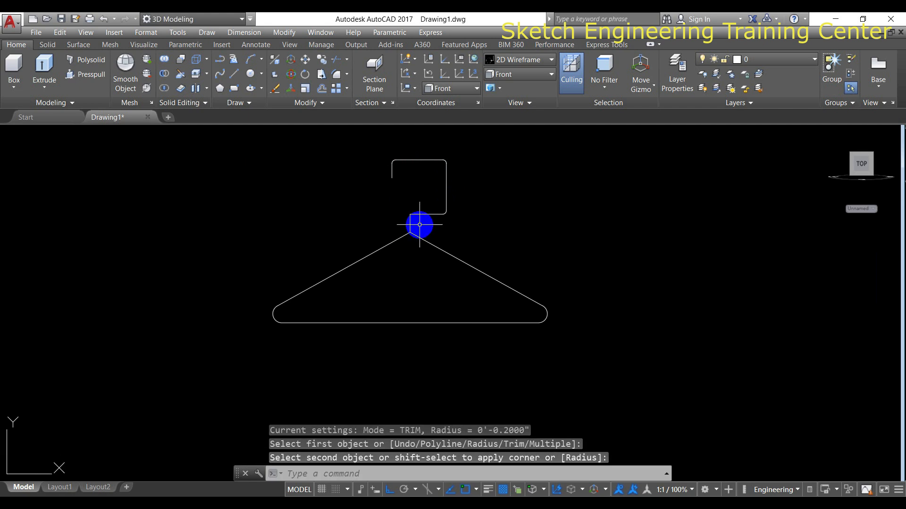
scroll(414, 219, up, 2)
key(Return)
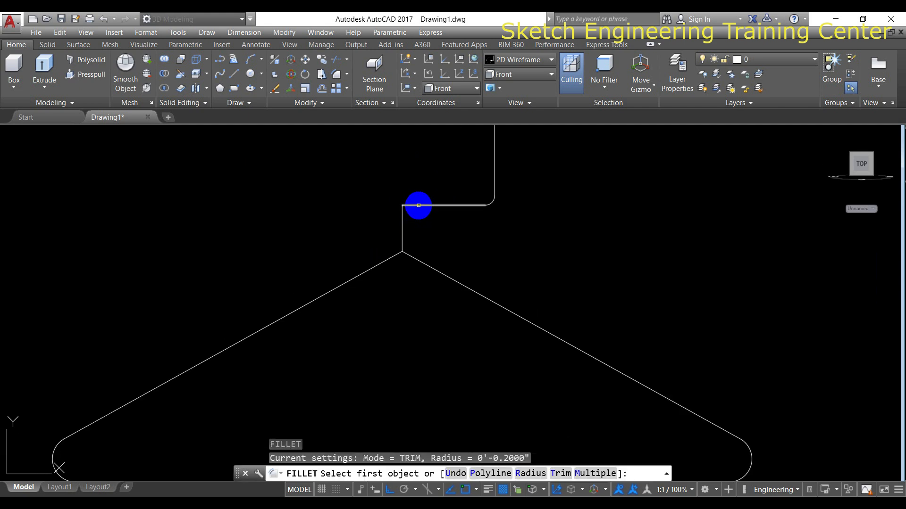
click(419, 206)
click(403, 218)
scroll(532, 257, down, 4)
scroll(504, 257, up, 1)
key(Escape)
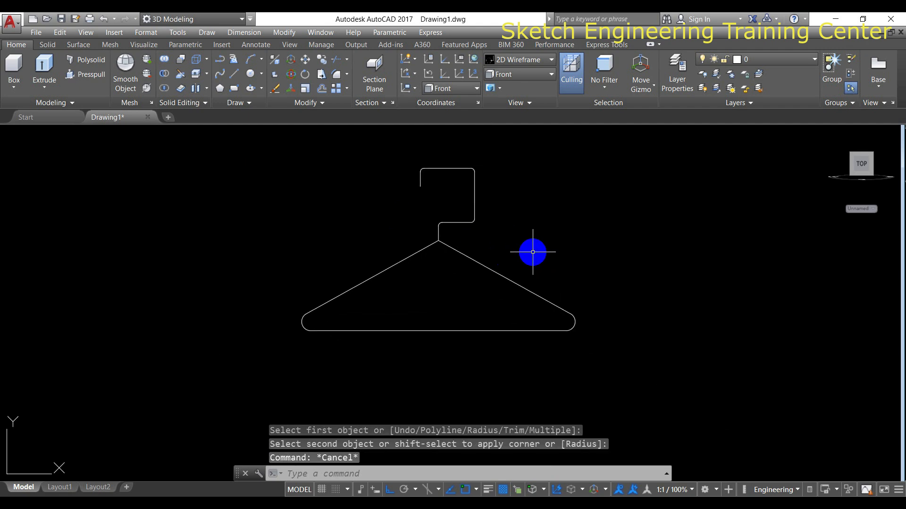
- Join the hanger body's two sloping sides, base line and both corner arcs into a single polyline
middle_drag(521, 253, 494, 257)
scroll(443, 264, down, 2)
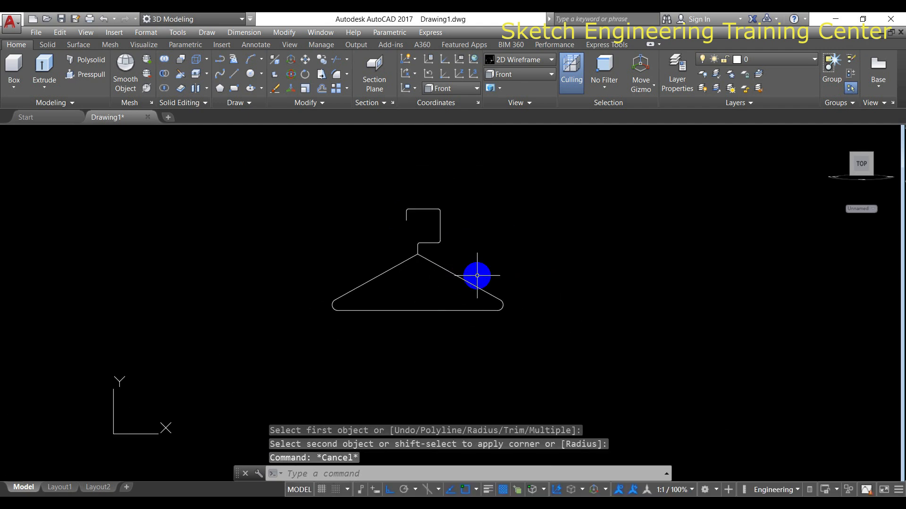
text(j)
key(Return)
click(511, 265)
click(465, 327)
click(410, 260)
click(348, 295)
click(351, 298)
click(317, 323)
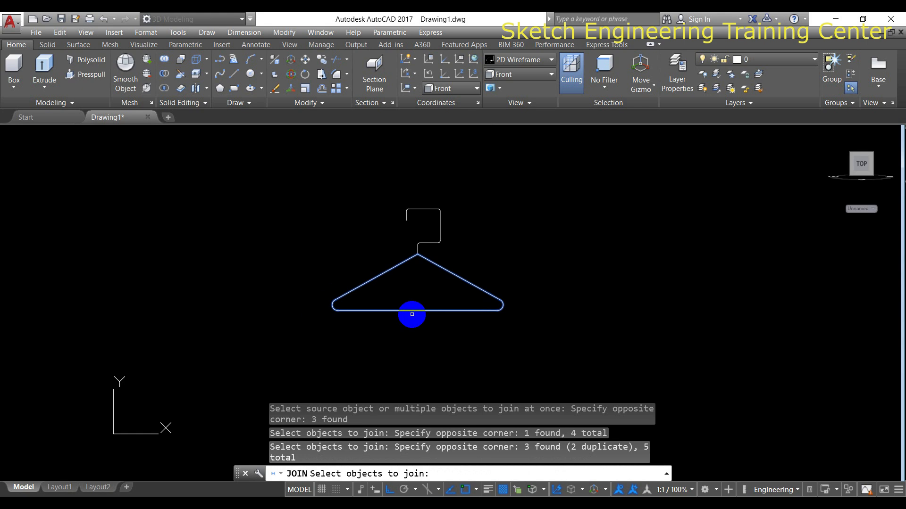
key(Return)
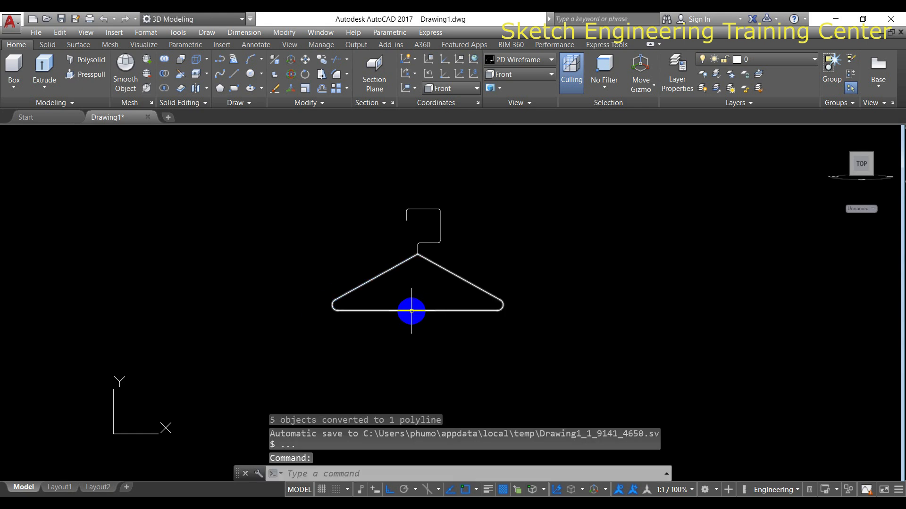
- Switch the model to the SW Isometric view
click(534, 74)
click(521, 169)
click(522, 158)
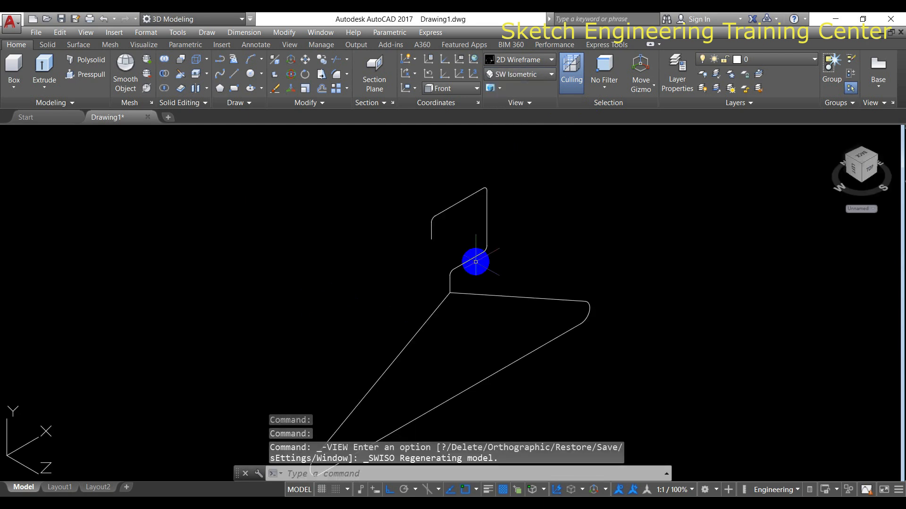
middle_drag(465, 304, 452, 248)
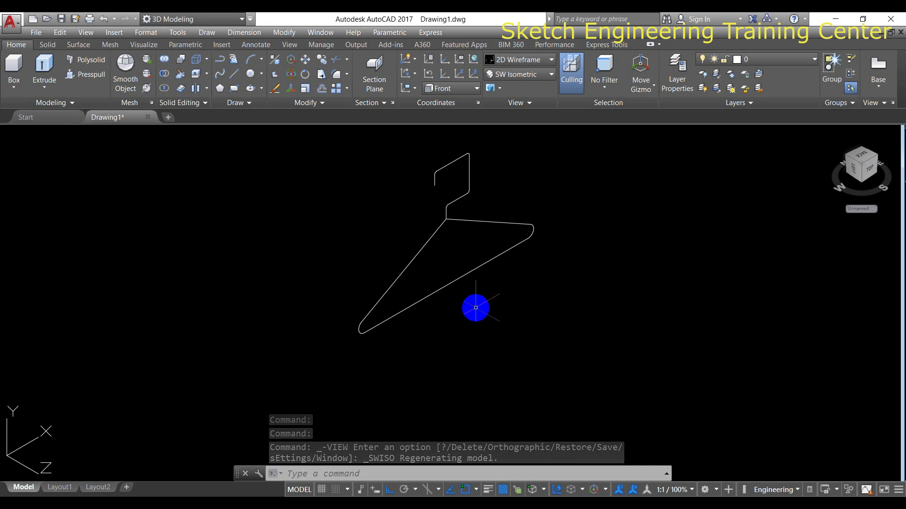
- Draw a 0.2-inch radius circle in the empty space beside the hanger's base bar as a sweep profile
text(C)
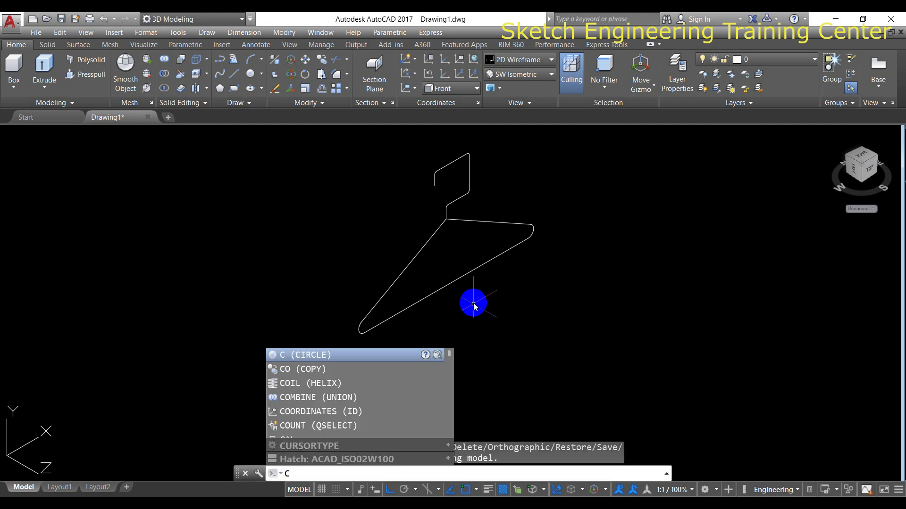
key(Return)
click(482, 306)
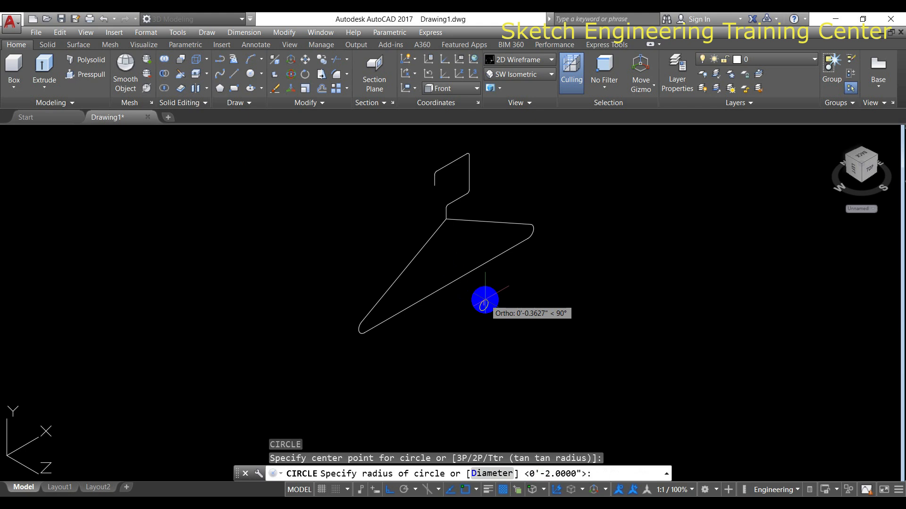
text(.2)
key(Return)
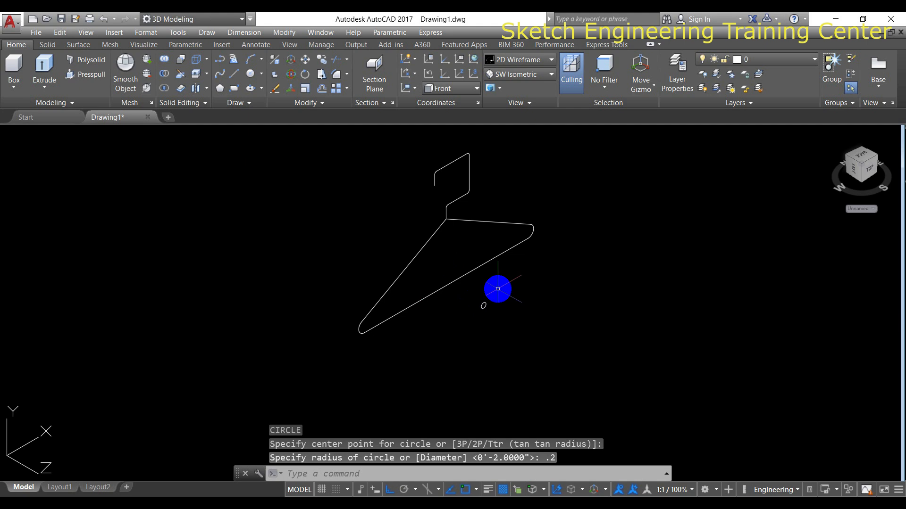
- Sweep the circle along the triangular hanger body polyline to make a solid tube
text(sweep)
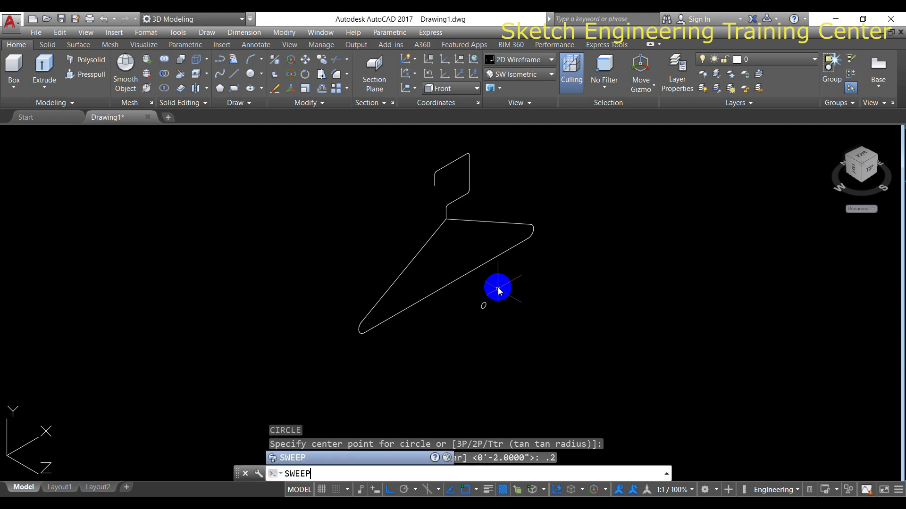
key(Return)
click(482, 305)
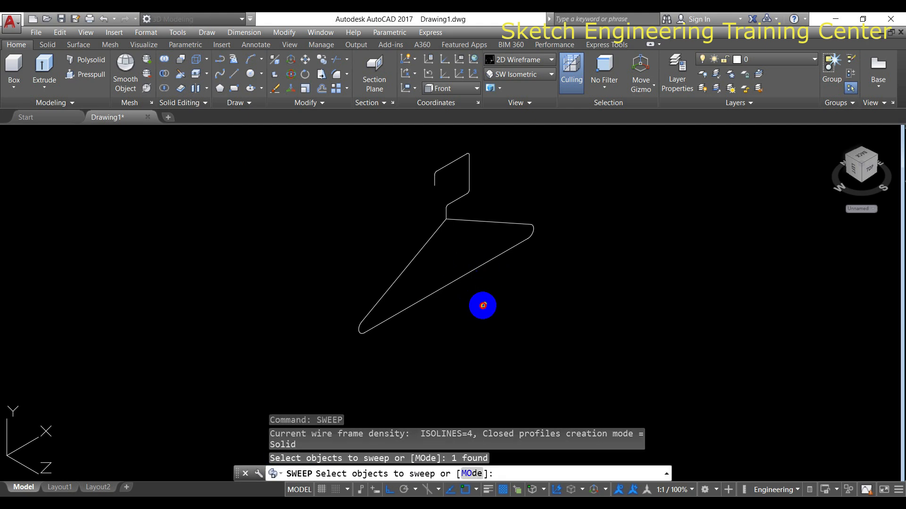
key(Return)
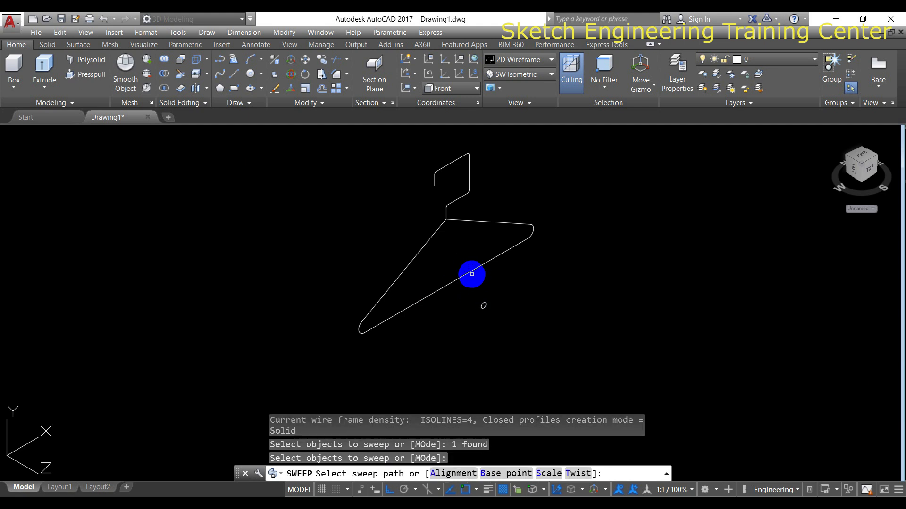
click(471, 271)
middle_drag(474, 247, 454, 262)
key(Escape)
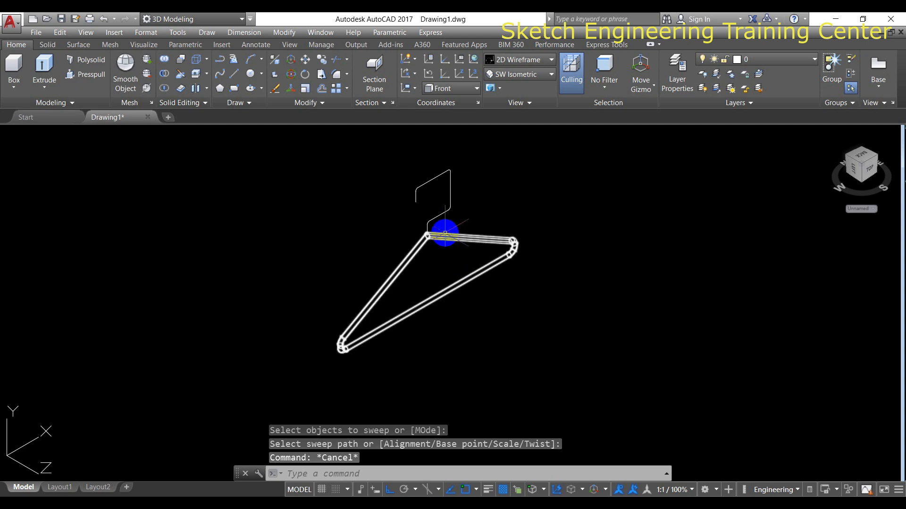
- Draw a second circle of 0.2-inch radius in the empty space beside the hook
text(c)
key(Return)
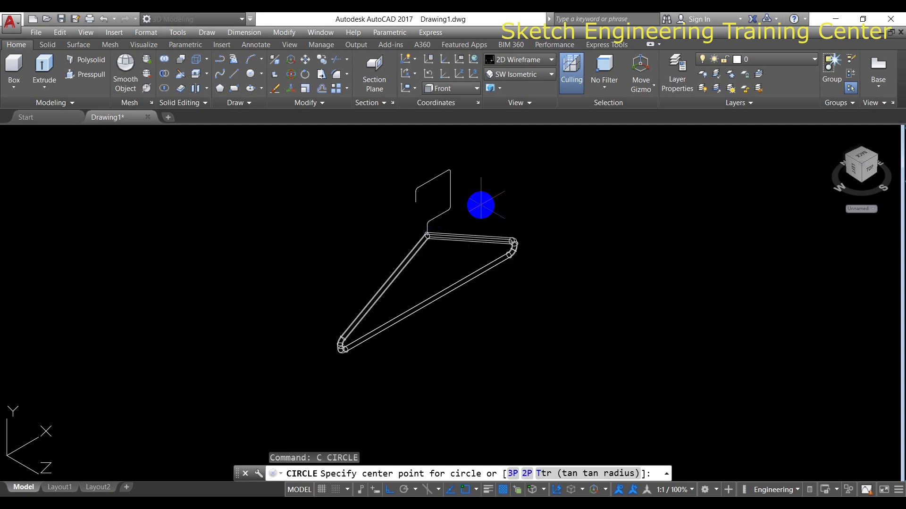
click(481, 205)
text(.)
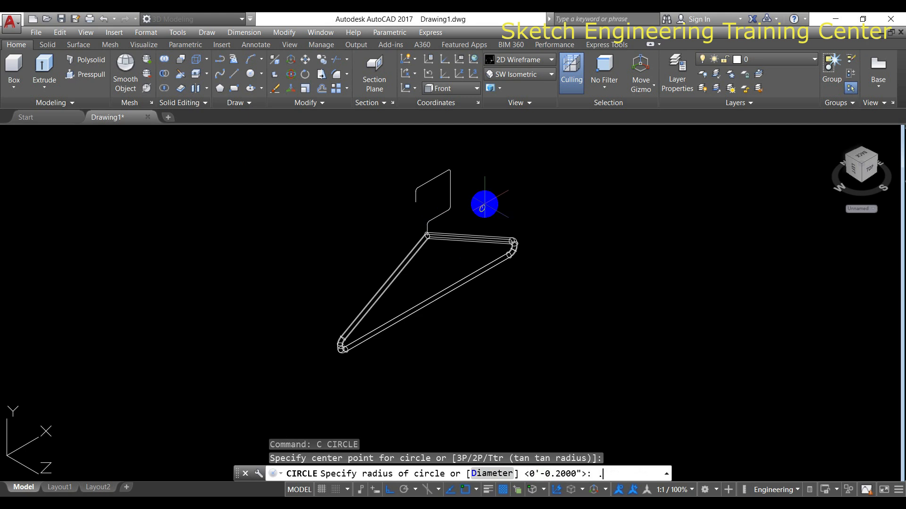
text(2)
key(Return)
key(Return)
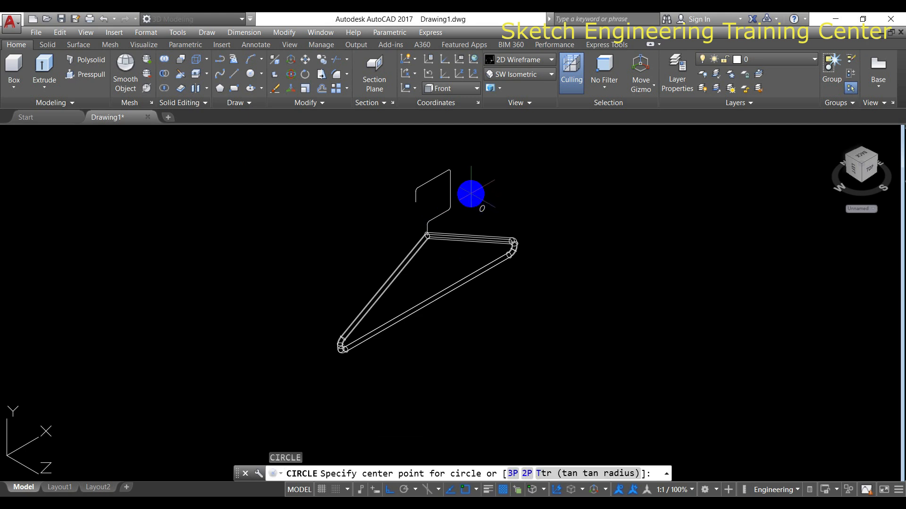
key(Escape)
- Join the hook's straight segments, corner arcs and short vertical stem into a single polyline
text(join)
key(Return)
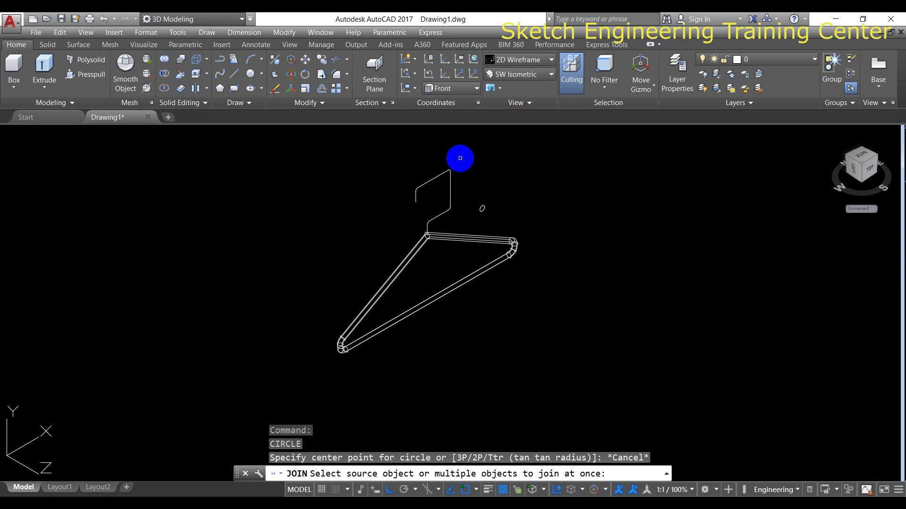
click(461, 155)
click(401, 216)
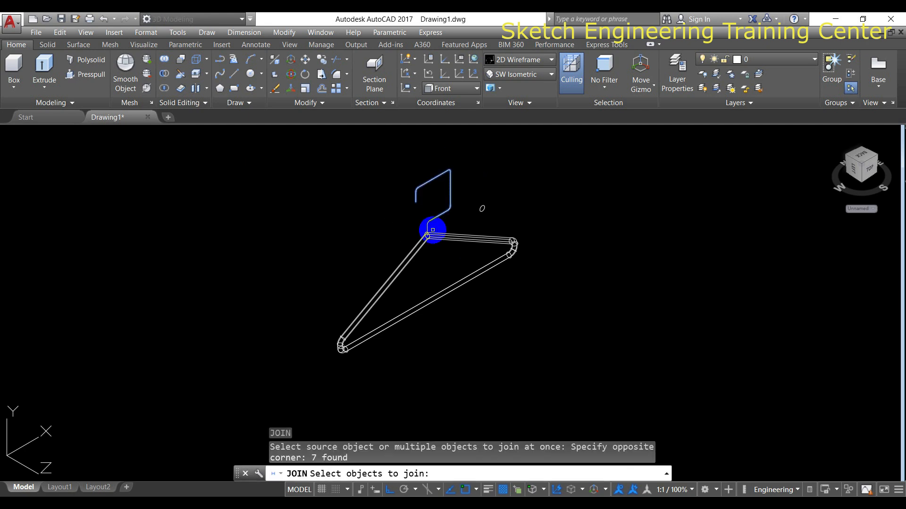
click(427, 228)
click(427, 228)
scroll(427, 229, up, 4)
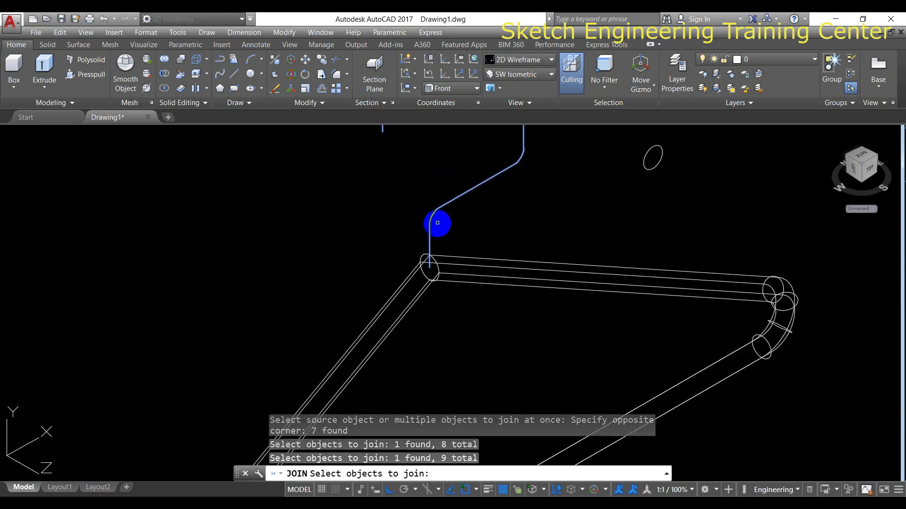
click(429, 250)
click(424, 236)
scroll(404, 240, down, 3)
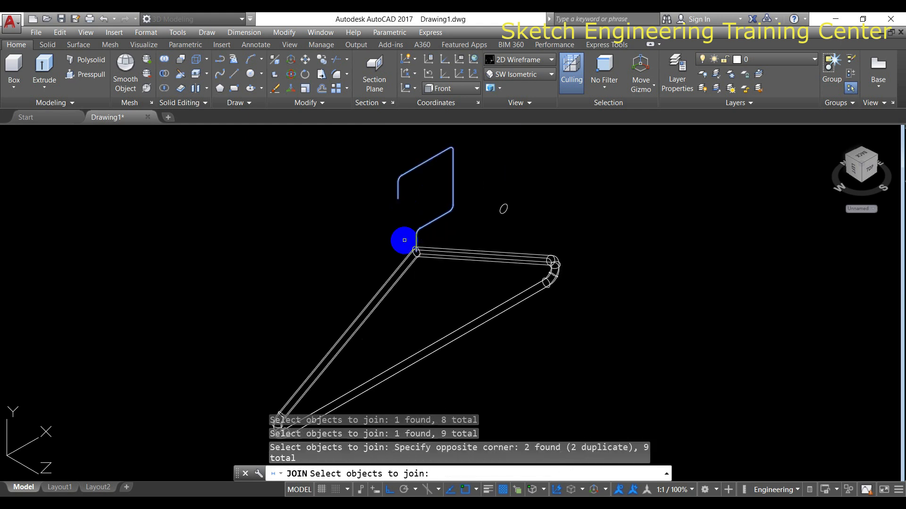
key(Return)
- Sweep the circle beside the hook along the hook polyline to make a solid tube
text(sweep)
key(Return)
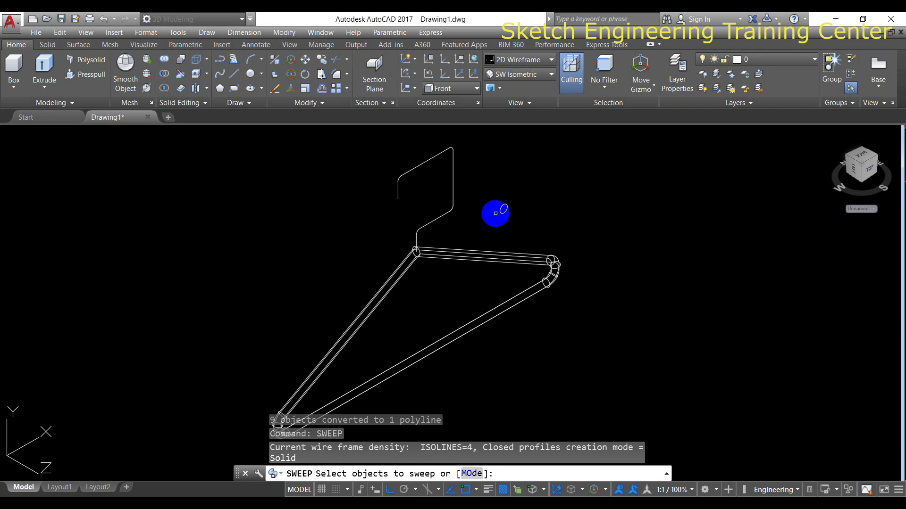
click(501, 210)
key(Return)
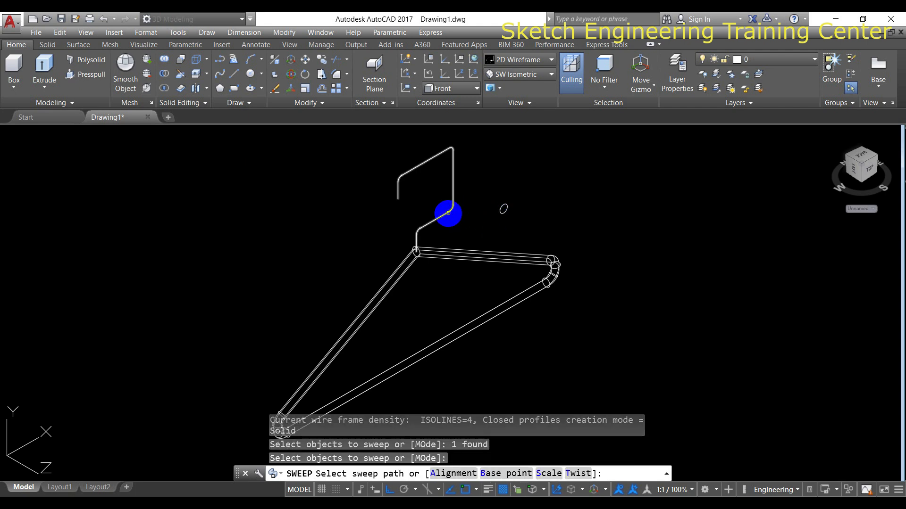
click(448, 212)
scroll(448, 207, down, 2)
middle_drag(449, 208, 419, 281)
key(Escape)
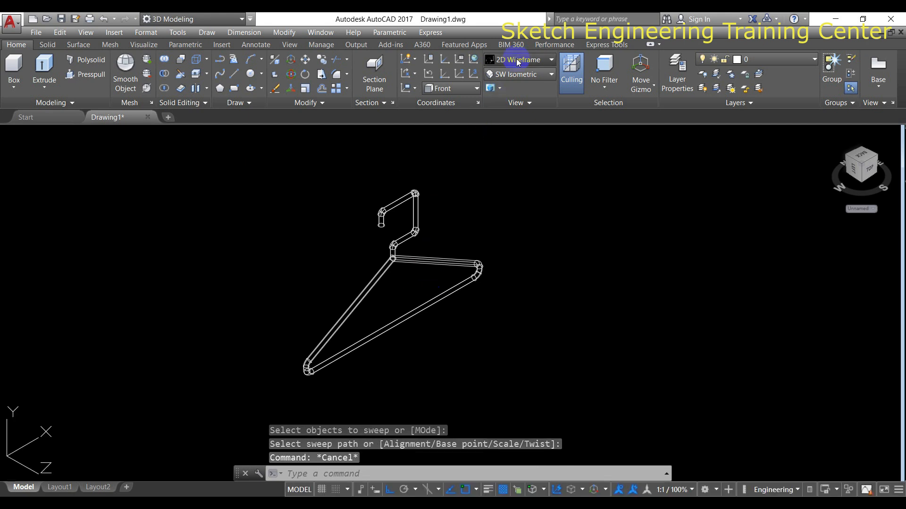
- Check the swept hanger in the Conceptual visual style and return to 2D Wireframe
click(517, 62)
click(553, 82)
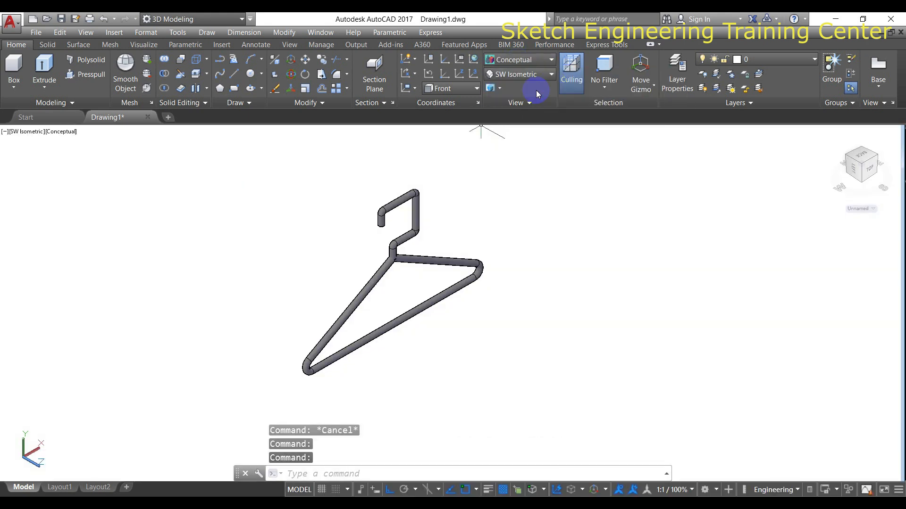
middle_drag(477, 236, 444, 234)
key(Escape)
scroll(454, 230, down, 4)
scroll(402, 291, up, 3)
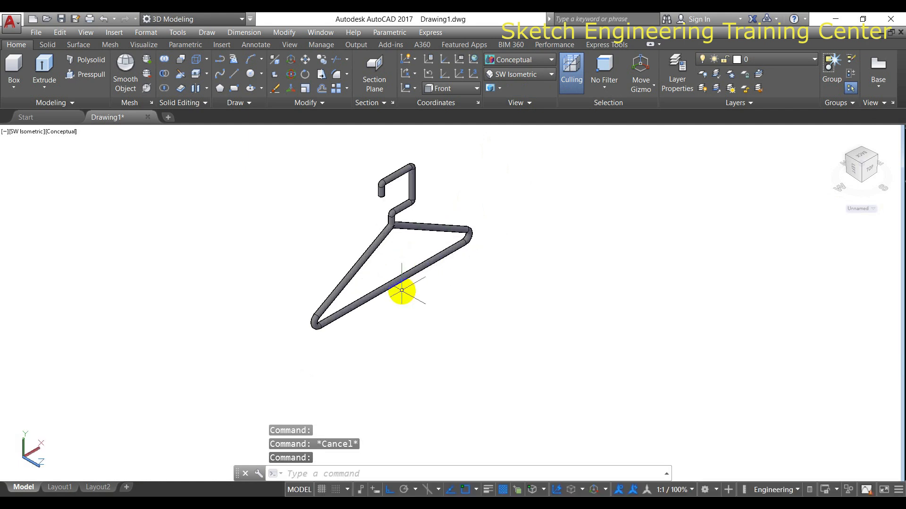
click(528, 64)
click(501, 80)
- Start a line at the centre of the base bar's lower-left end and run it 2 inches along the bar
scroll(348, 320, up, 2)
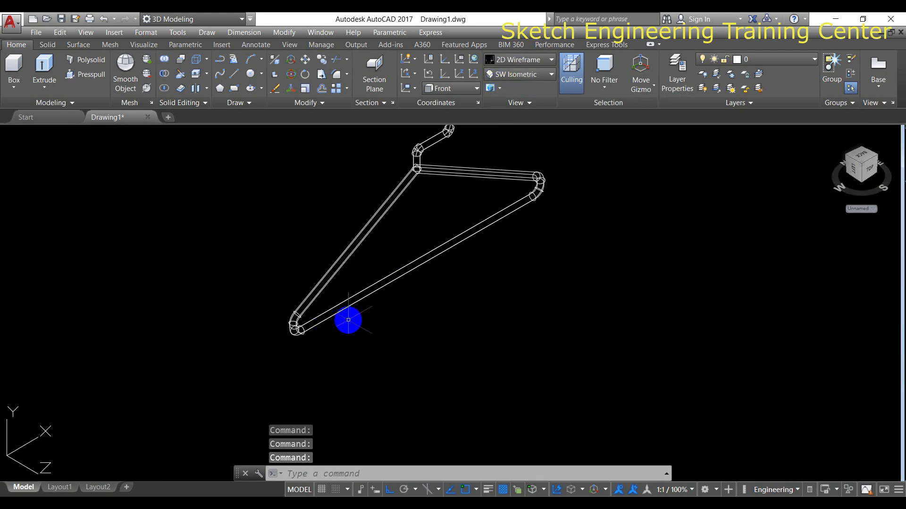
key(Return)
scroll(341, 308, up, 2)
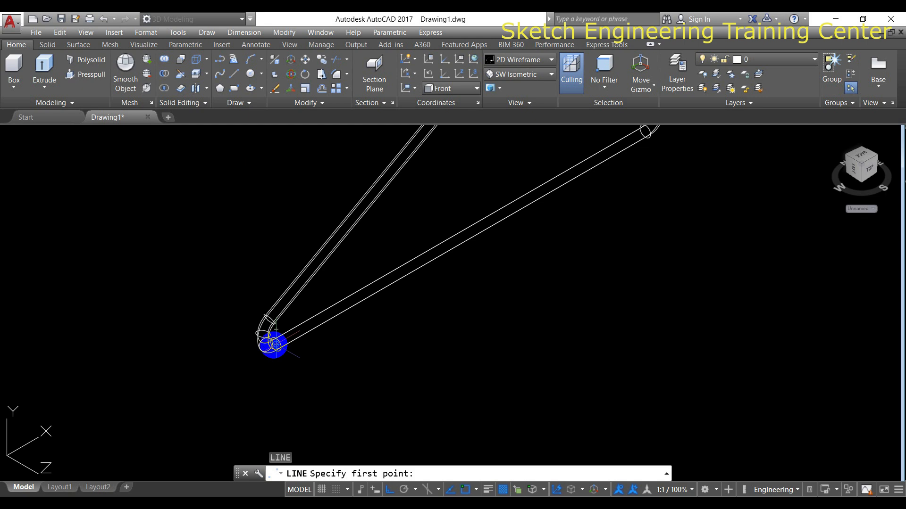
click(275, 345)
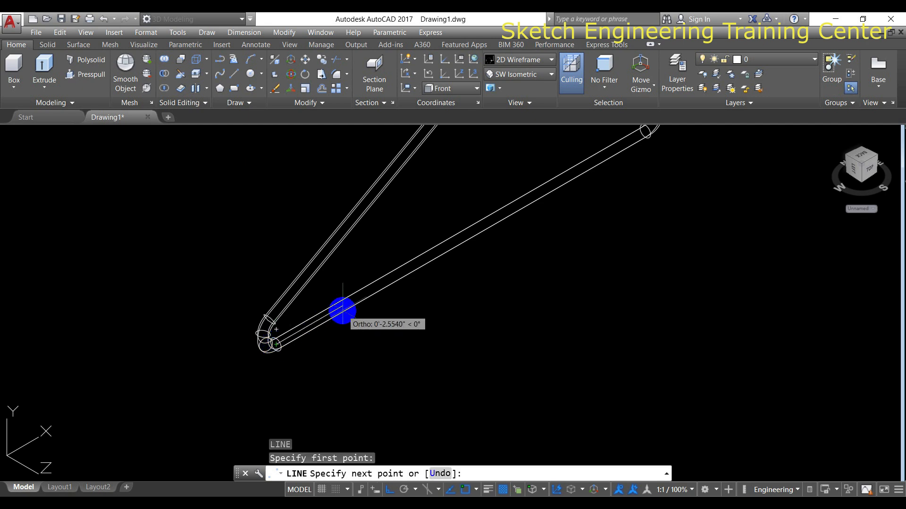
text(2)
key(Return)
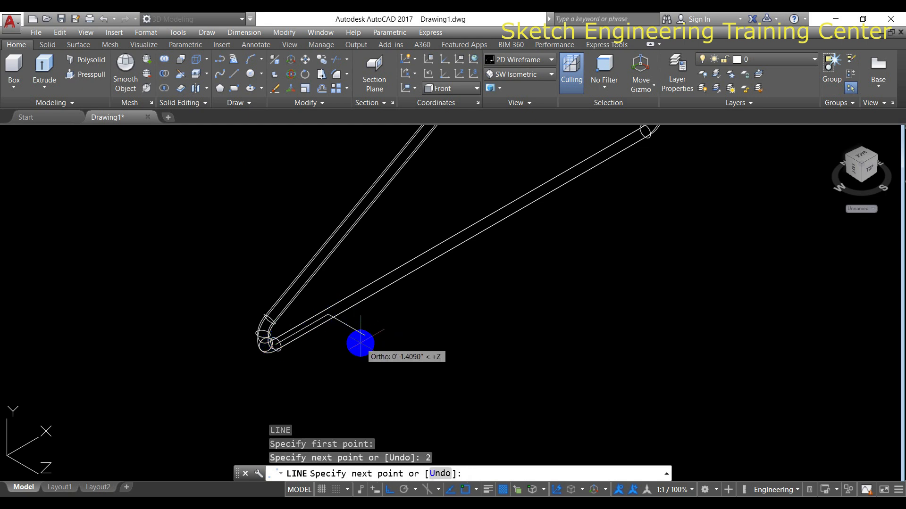
text(2)
key(Return)
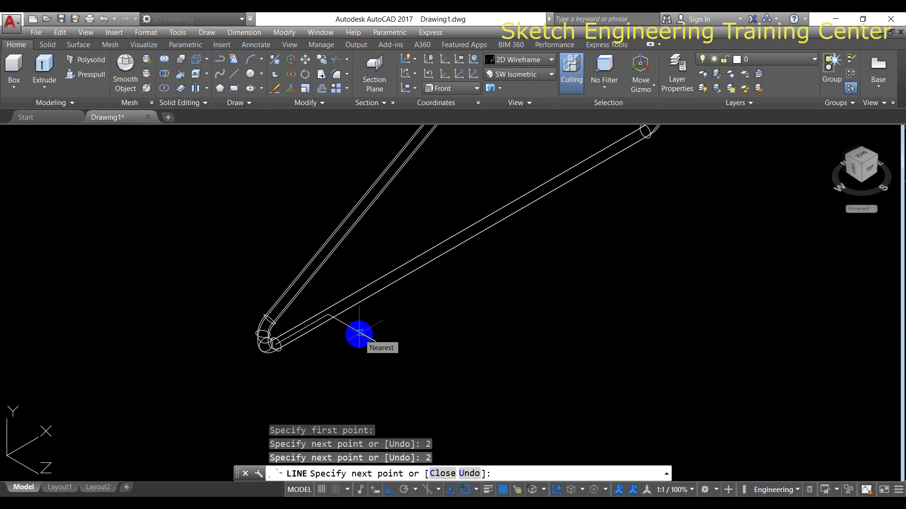
key(ctrl+z)
- Continue the lower-left clip line 1 inch outward along Z and 1 inch upward along Y, and end it
text(1)
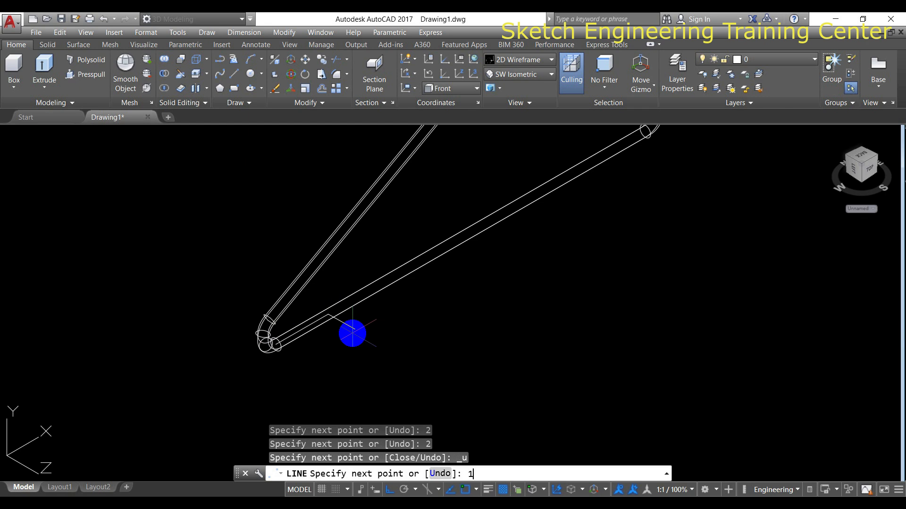
key(Return)
text(1)
key(Return)
key(Return)
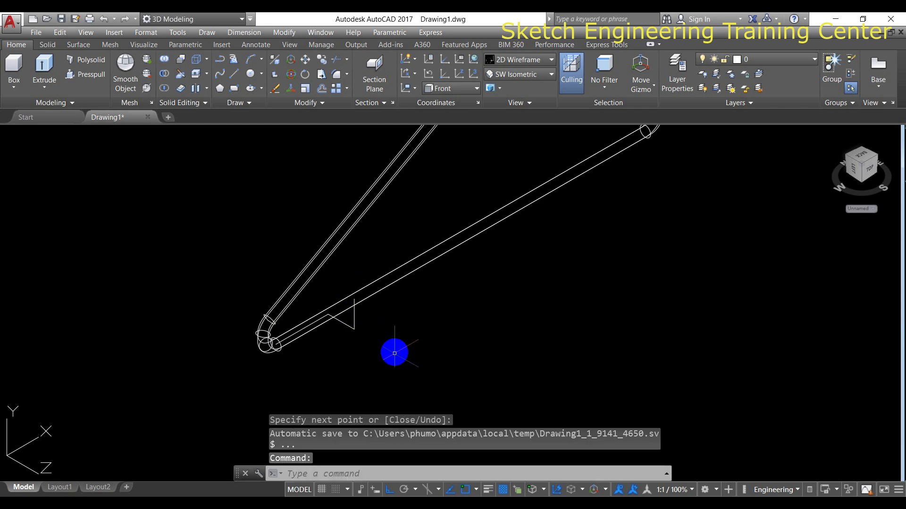
- Start a line at the centre of the base bar's opposite end and run it 2 inches back along the bar
scroll(391, 355, down, 3)
scroll(356, 323, up, 4)
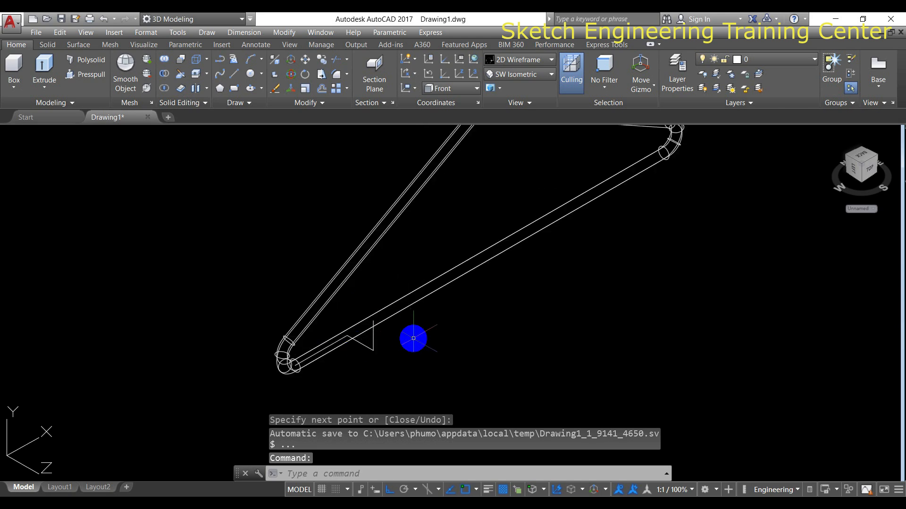
scroll(413, 338, down, 2)
text(l)
key(Return)
scroll(571, 218, up, 4)
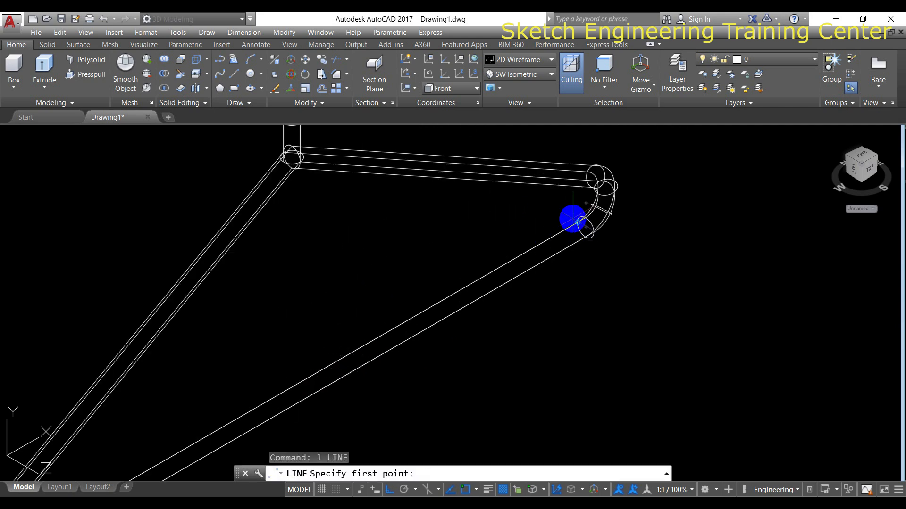
click(585, 228)
text(1)
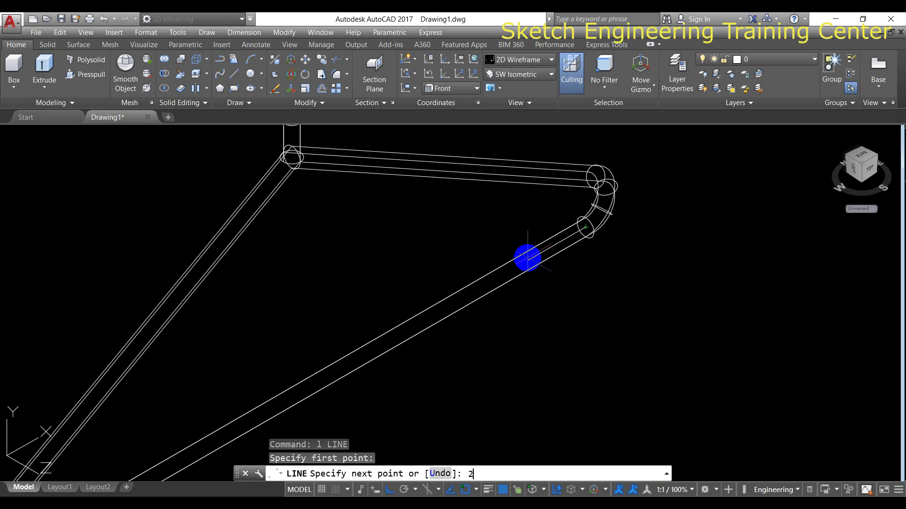
key(Return)
- Extend the opposite-end line 1 inch outward along Z and 1 inch upward along Y, and end it
text(1)
key(Return)
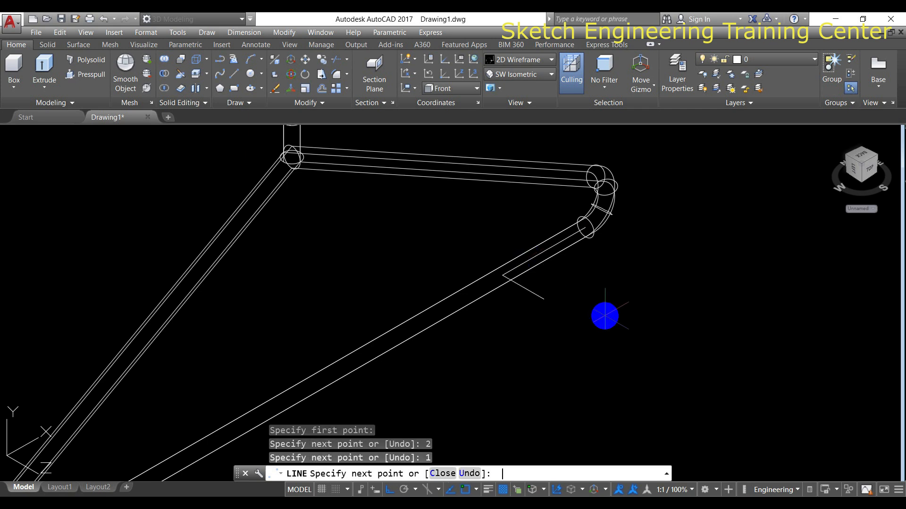
text(2)
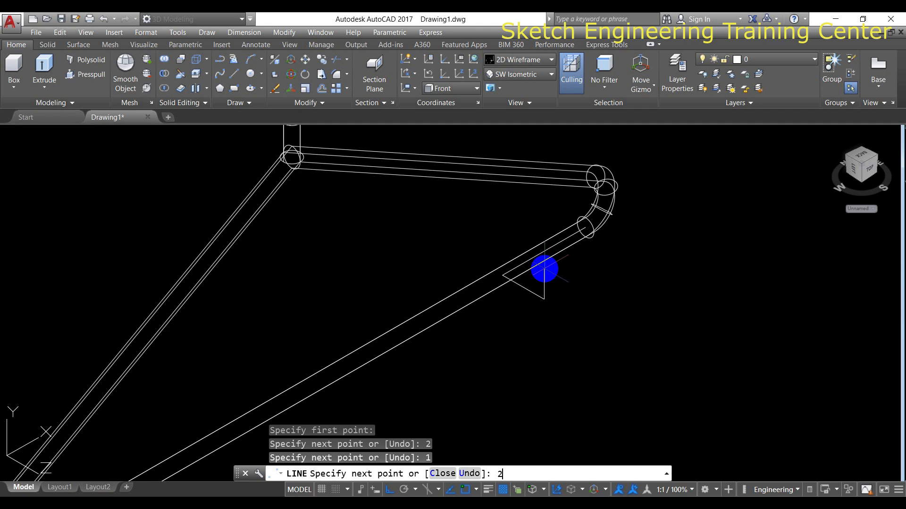
key(Return)
key(Return)
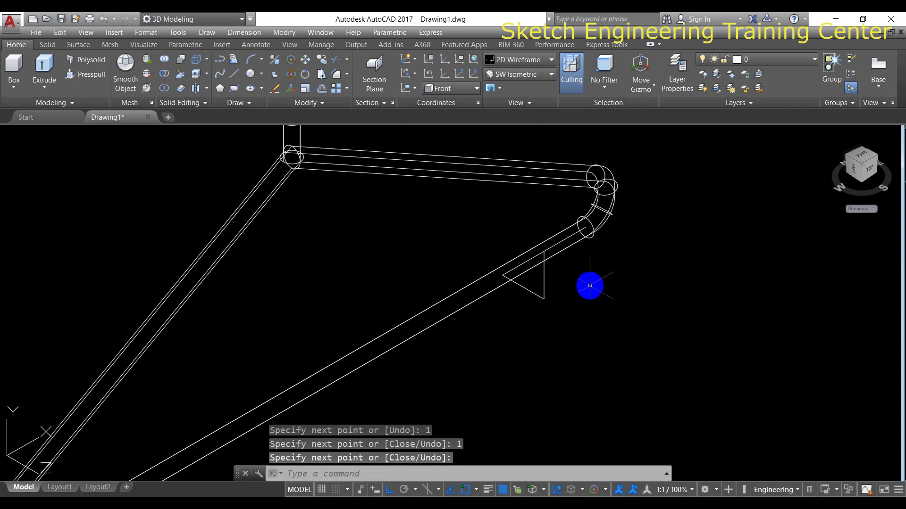
scroll(581, 290, down, 4)
middle_drag(526, 347, 520, 319)
scroll(388, 329, up, 5)
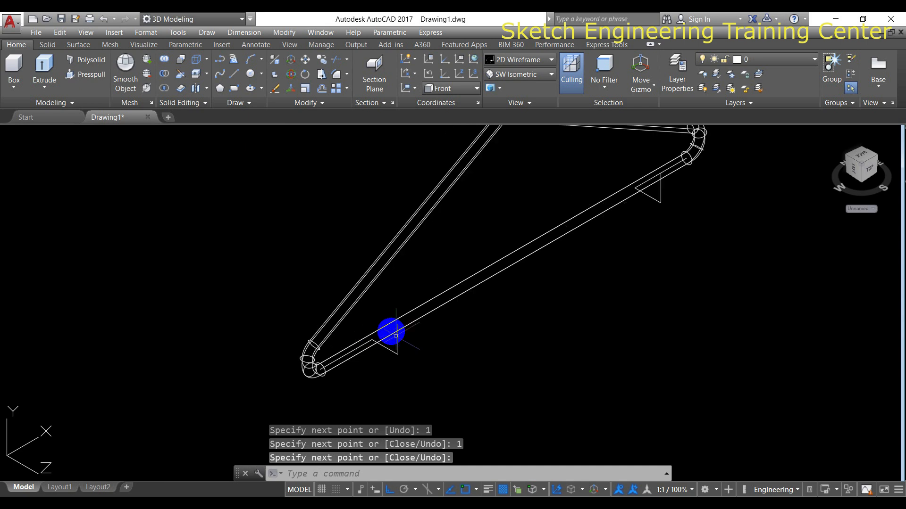
- Draw a circle of radius 0.1 inch in the empty space beside the lower-left clip lines
text(c)
key(Return)
click(427, 346)
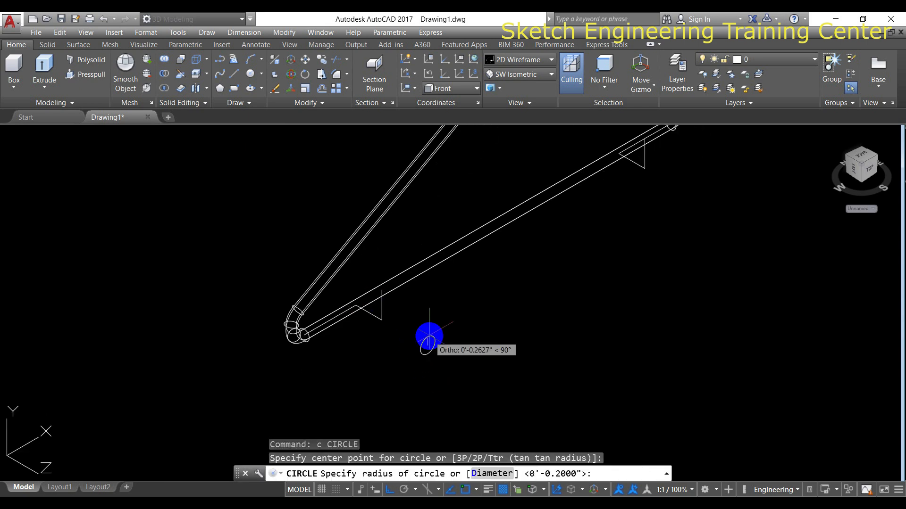
text(.1)
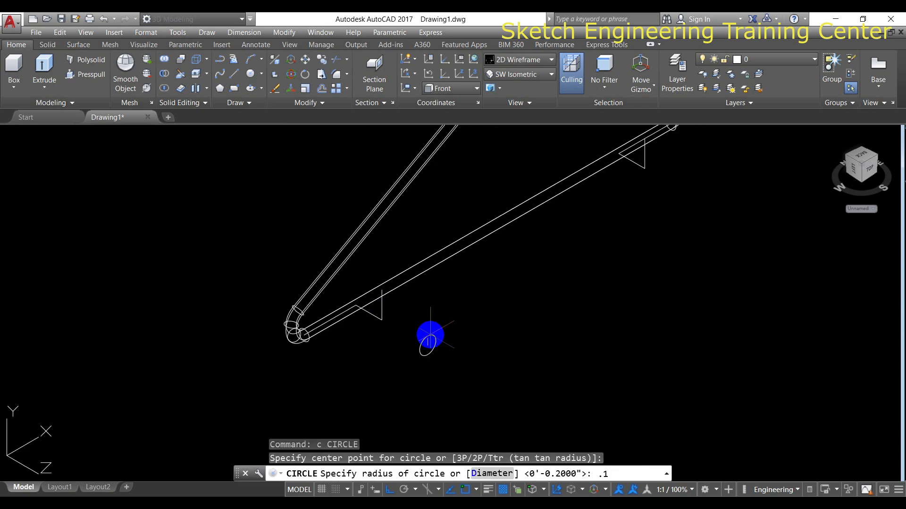
key(Return)
text(sweep)
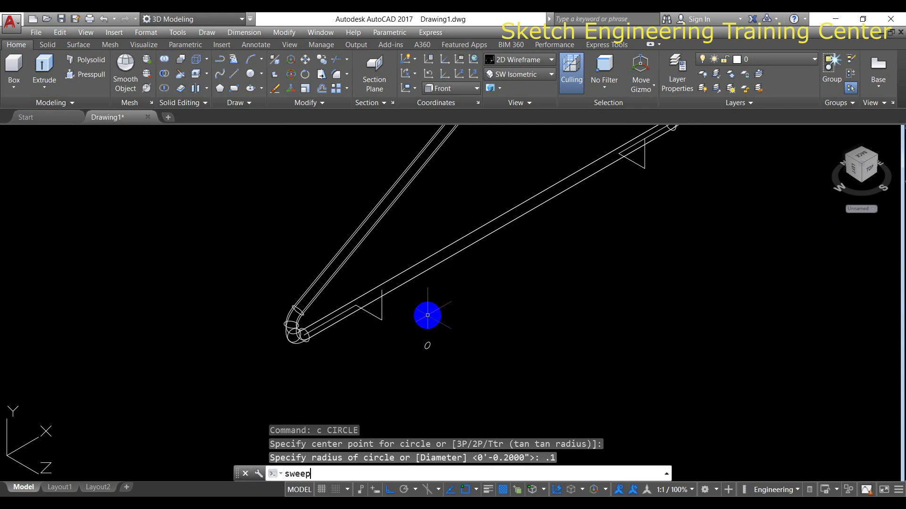
key(Return)
click(427, 342)
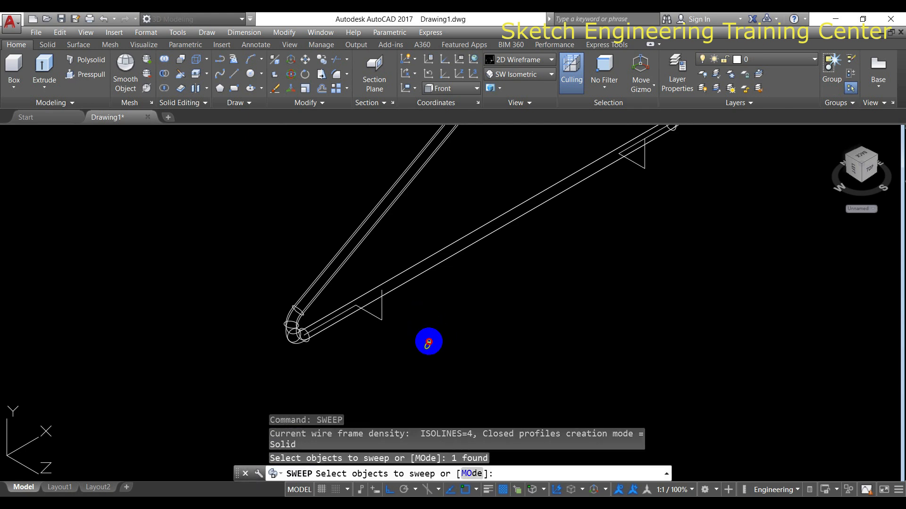
key(Return)
key(Escape)
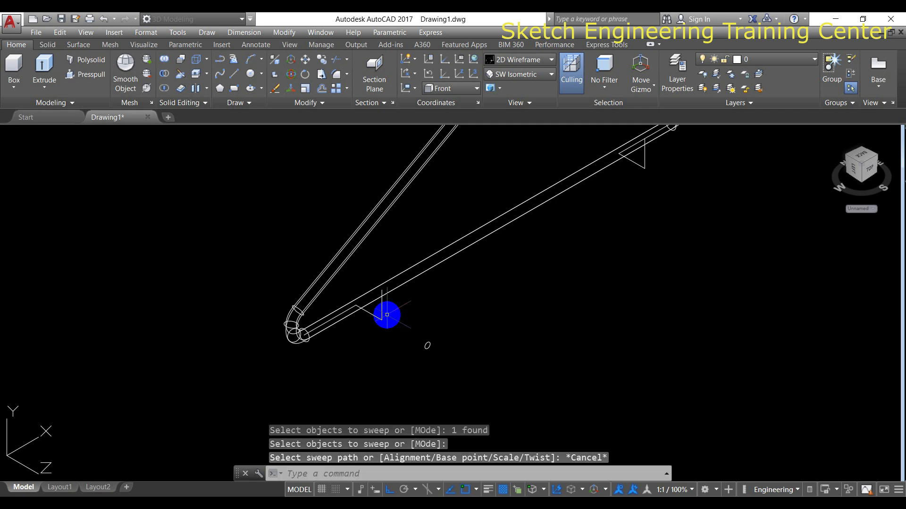
- Join the outward and upward lines of each clip on the base bar into one 3D polyline per clip
text(j)
key(Return)
click(381, 316)
click(376, 318)
key(Return)
key(Return)
click(648, 162)
click(633, 175)
key(Return)
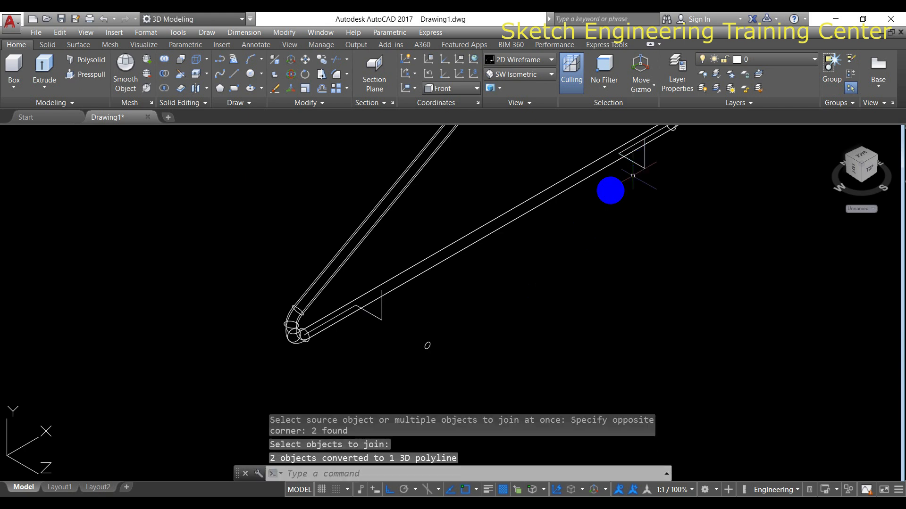
- Sweep the small circle along the joined lower-left clip polyline
text(sweep)
key(Return)
click(427, 345)
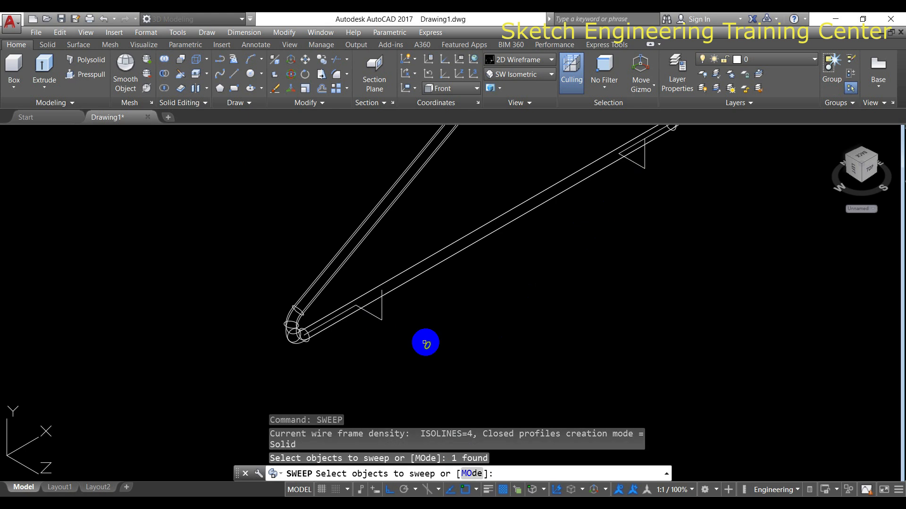
key(Return)
click(382, 309)
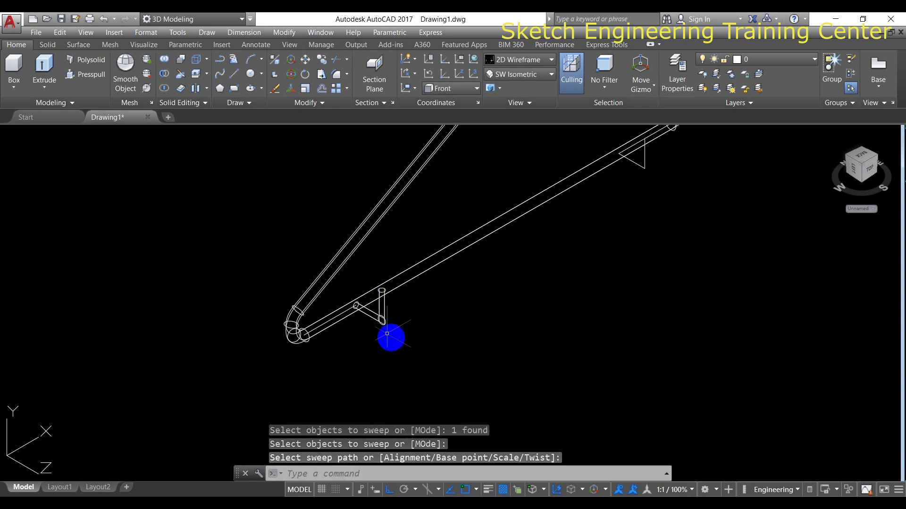
- Draw a second circle of radius 0.1 inch in the empty space below the opposite-end clip polyline
scroll(426, 345, down, 2)
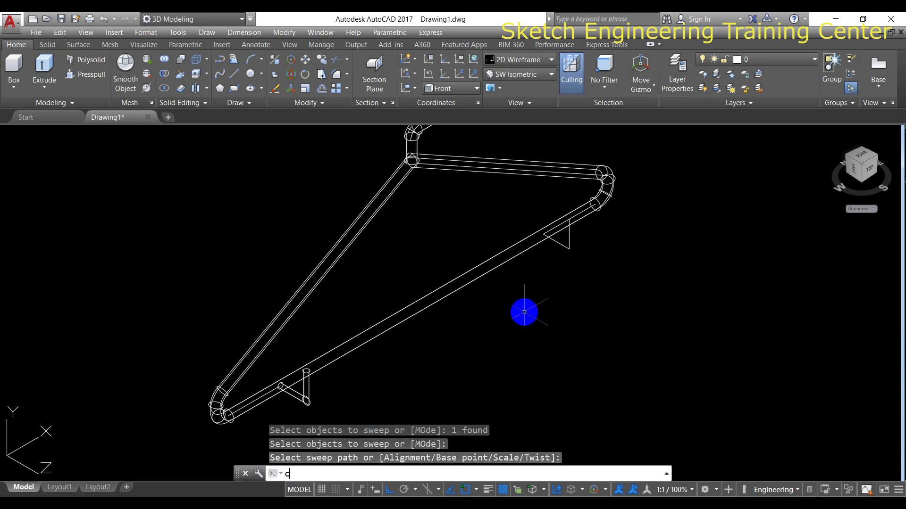
text(c)
key(Return)
click(562, 293)
text(.1)
key(Return)
- Sweep the second small circle along the clip polyline at the base bar's opposite end
text(sweep)
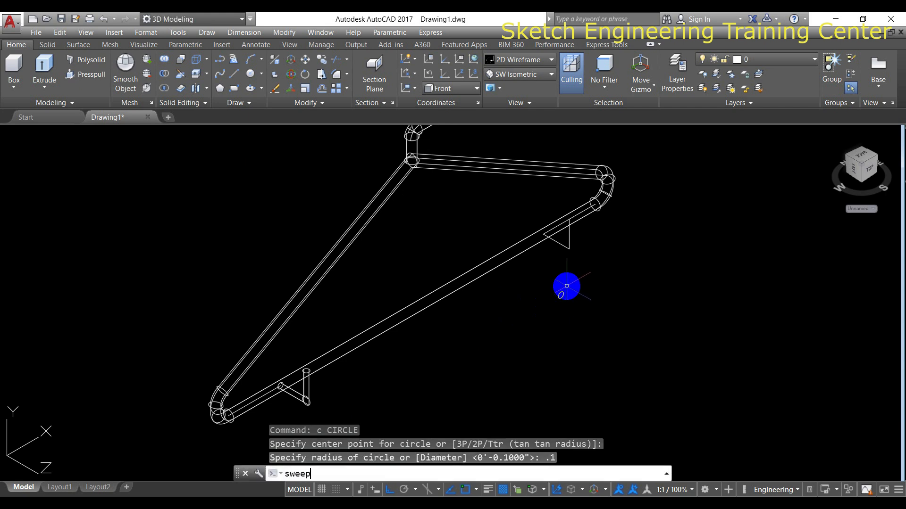
key(Return)
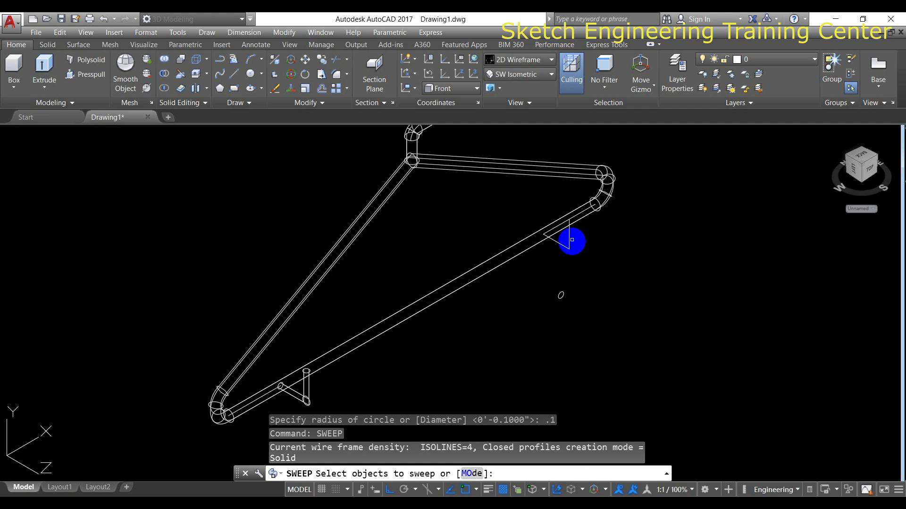
click(560, 295)
key(Return)
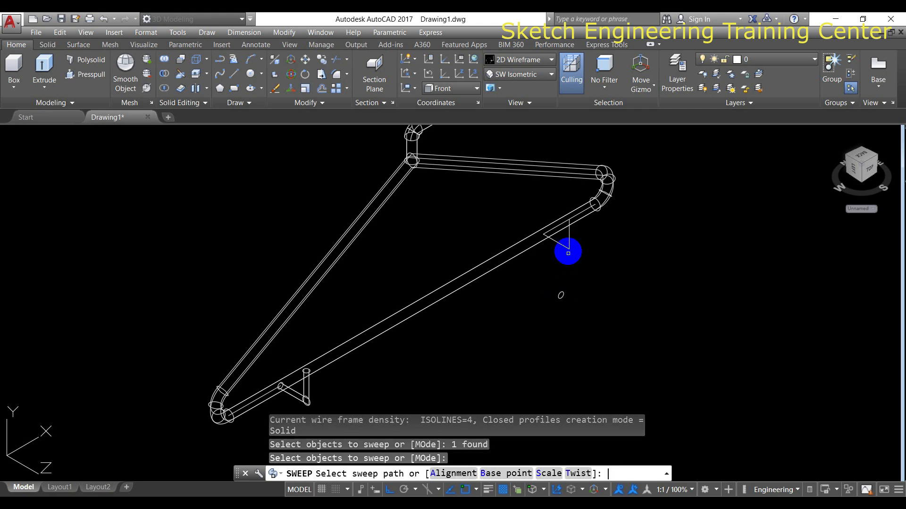
scroll(566, 249, down, 4)
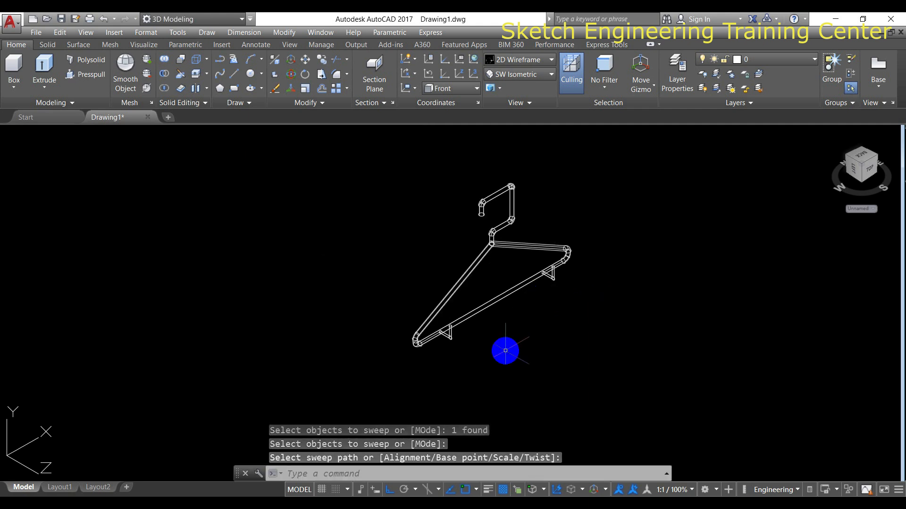
middle_drag(503, 349, 479, 353)
key(Escape)
middle_drag(489, 318, 445, 330)
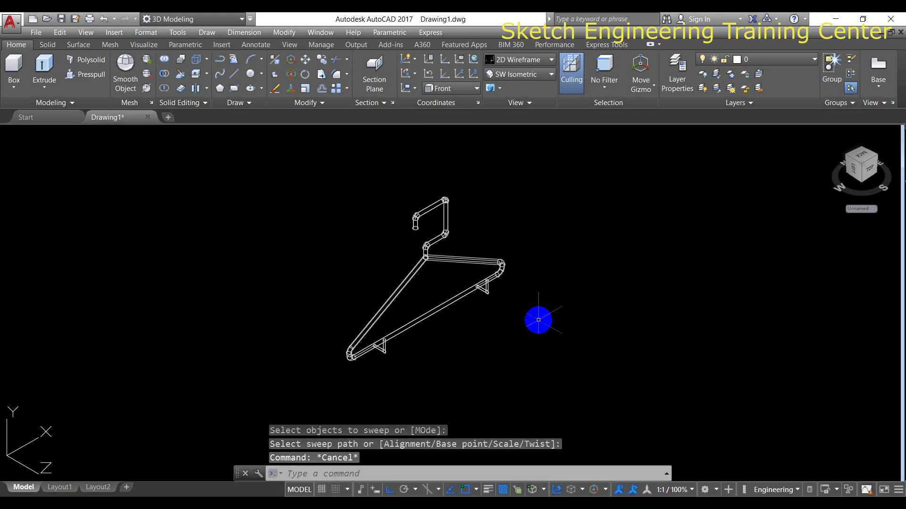